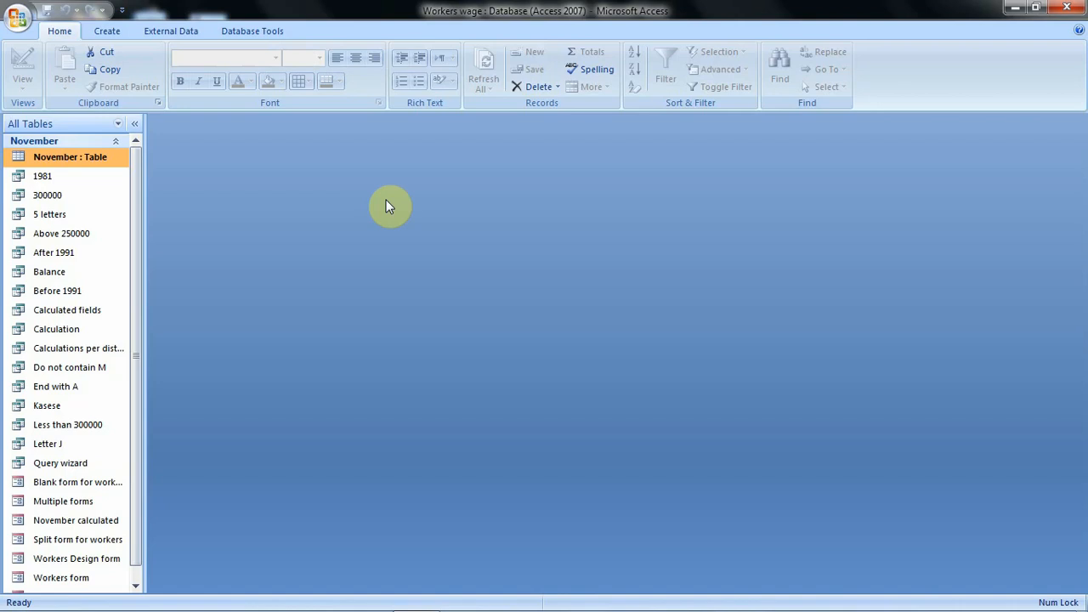
- Open the November table and create a basic report from its data
double_click(75, 162)
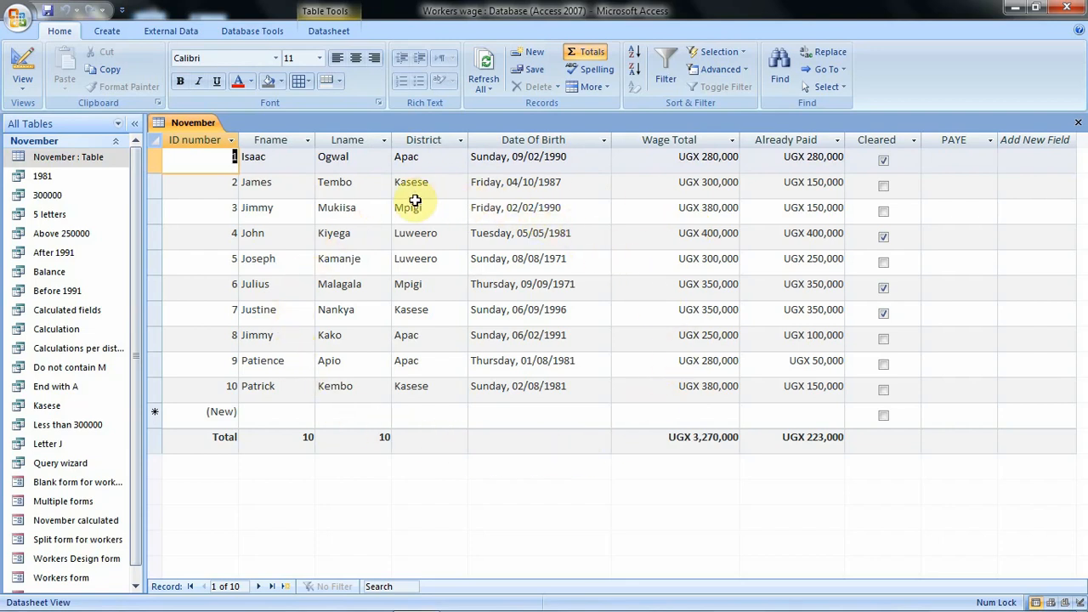
left_click(108, 32)
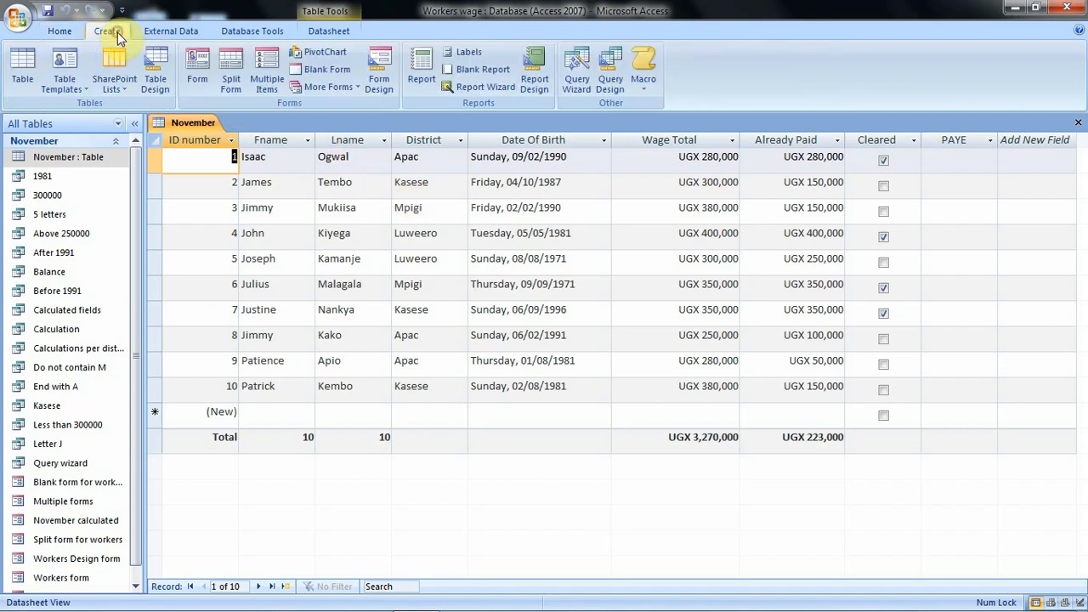
left_click(429, 68)
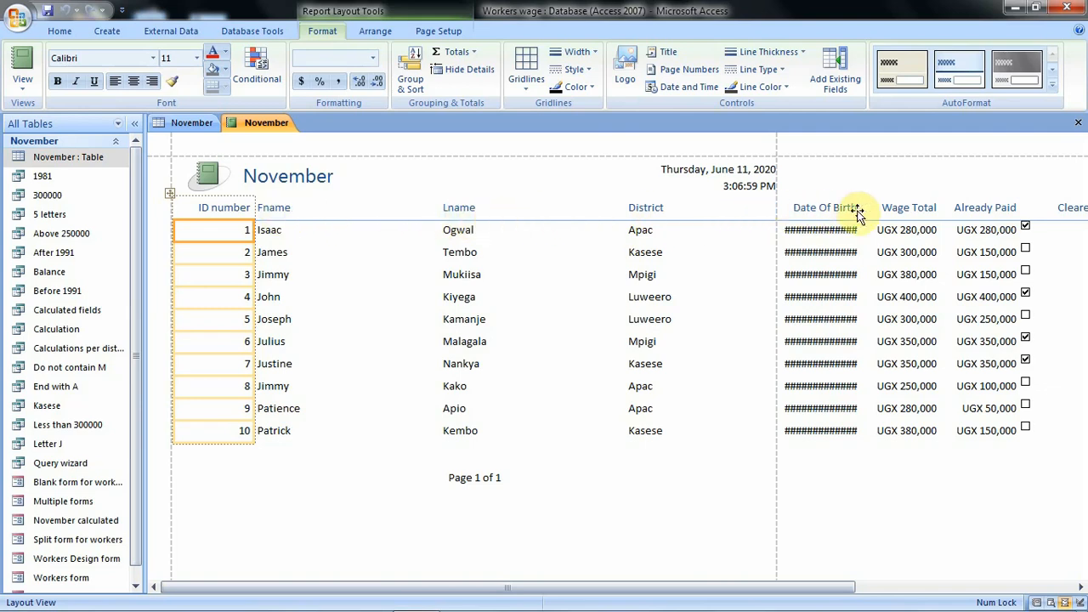
- Widen the report's Date Of Birth column until the full dates fit
left_click(1080, 587)
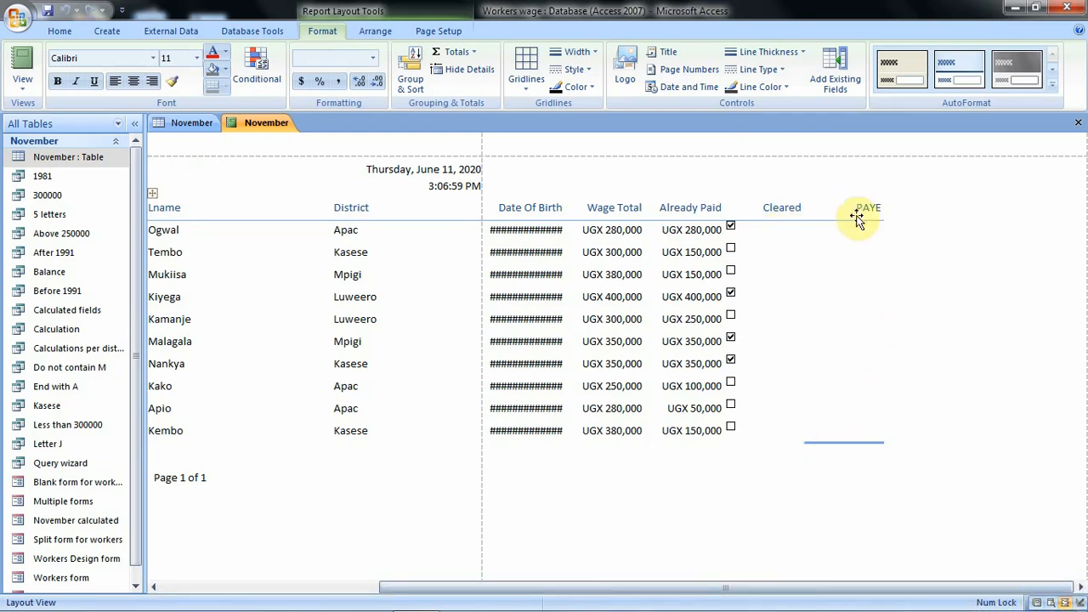
left_click(751, 346)
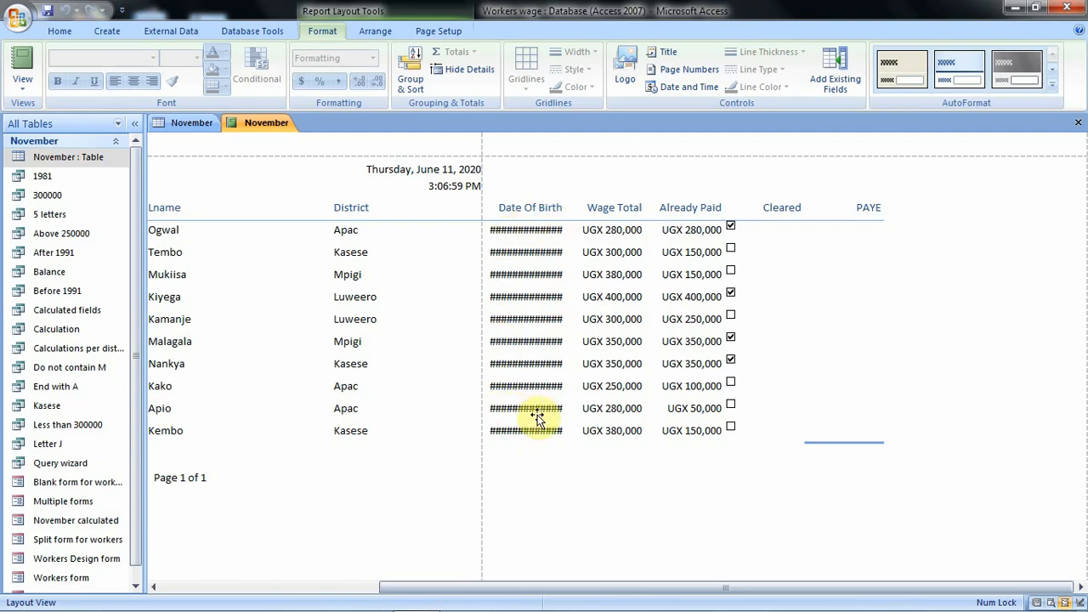
left_click(538, 205)
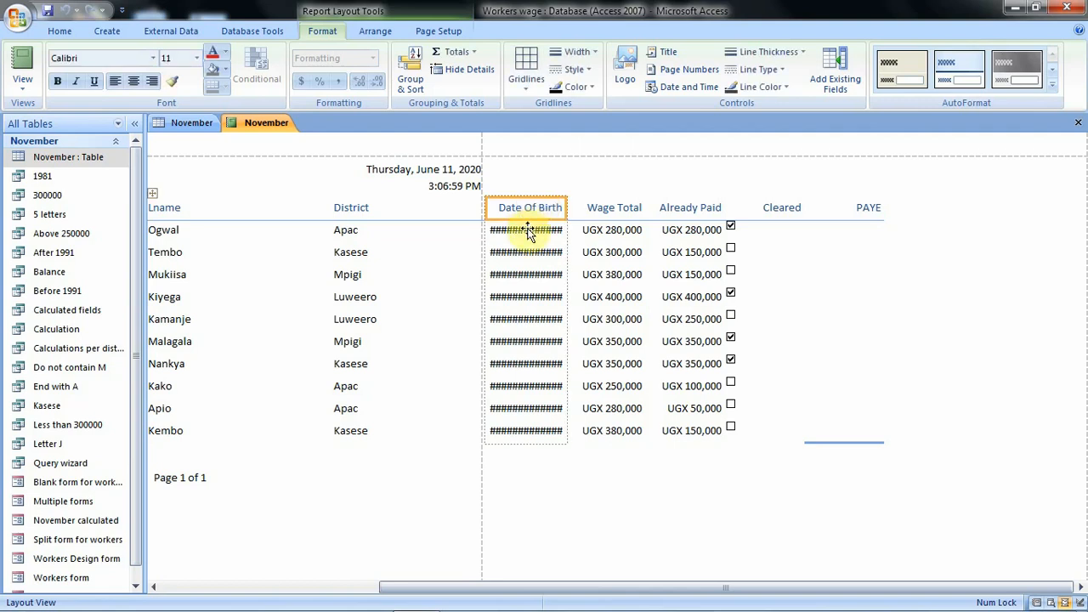
left_click(567, 208)
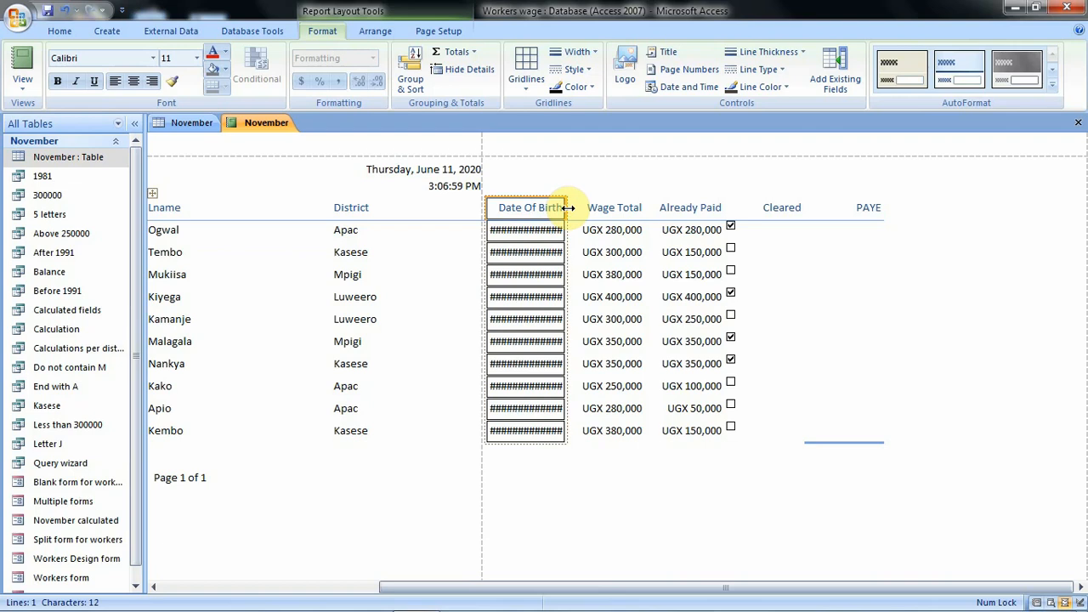
left_click_drag(568, 208, 608, 215)
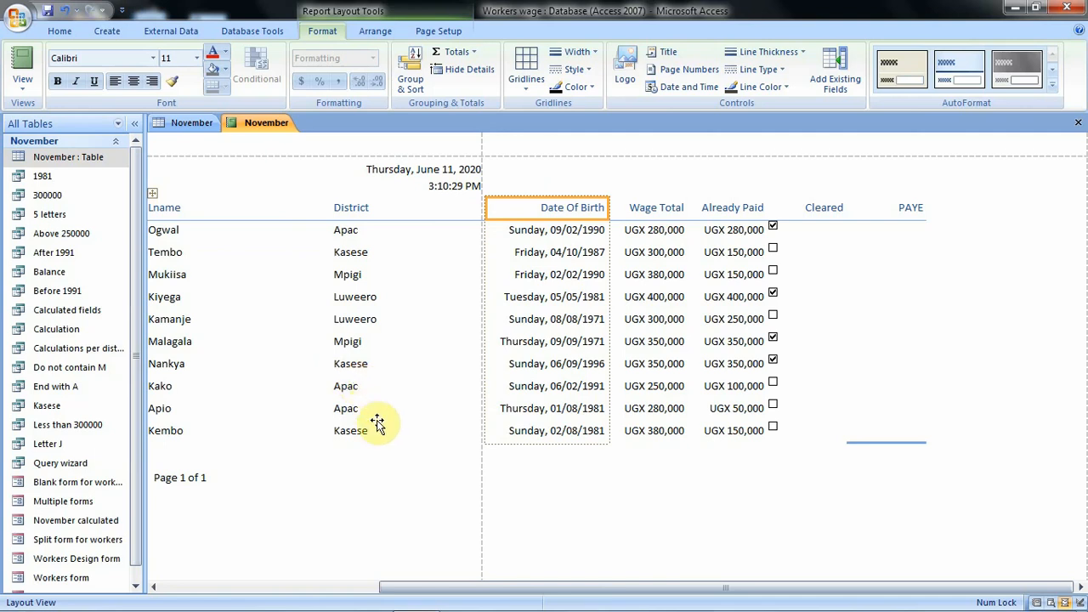
- Check in Print Preview how the report's columns fit the page, then return to Layout View
left_click(170, 587)
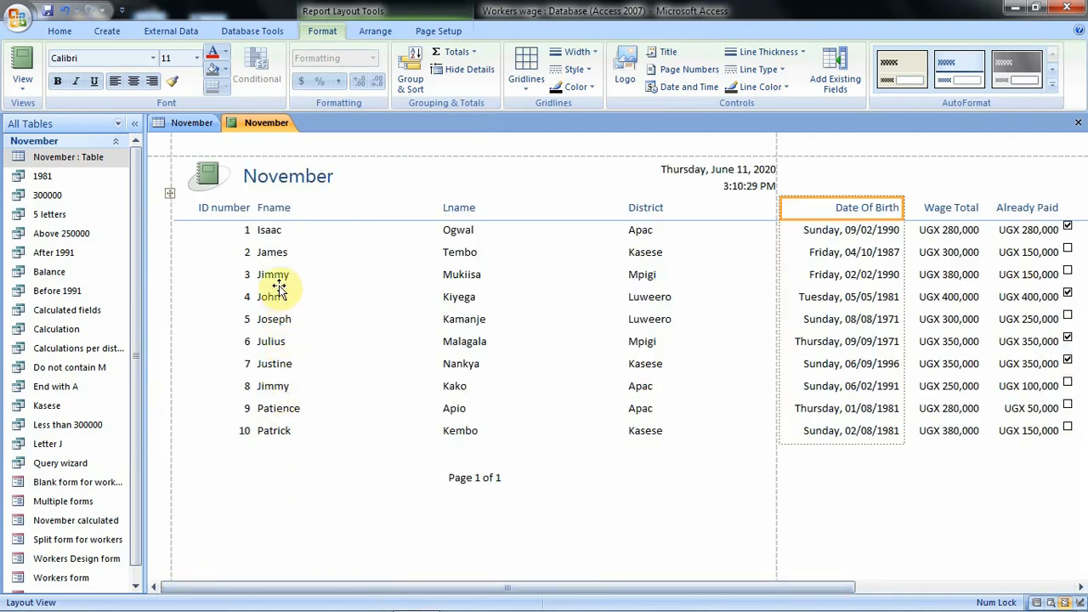
left_click(233, 232)
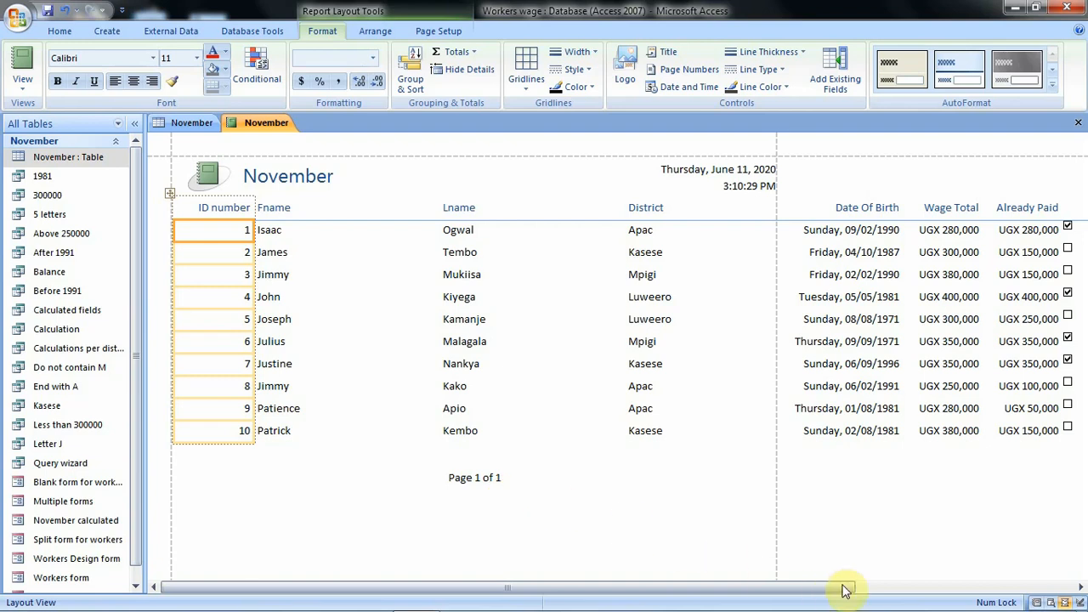
left_click(906, 589)
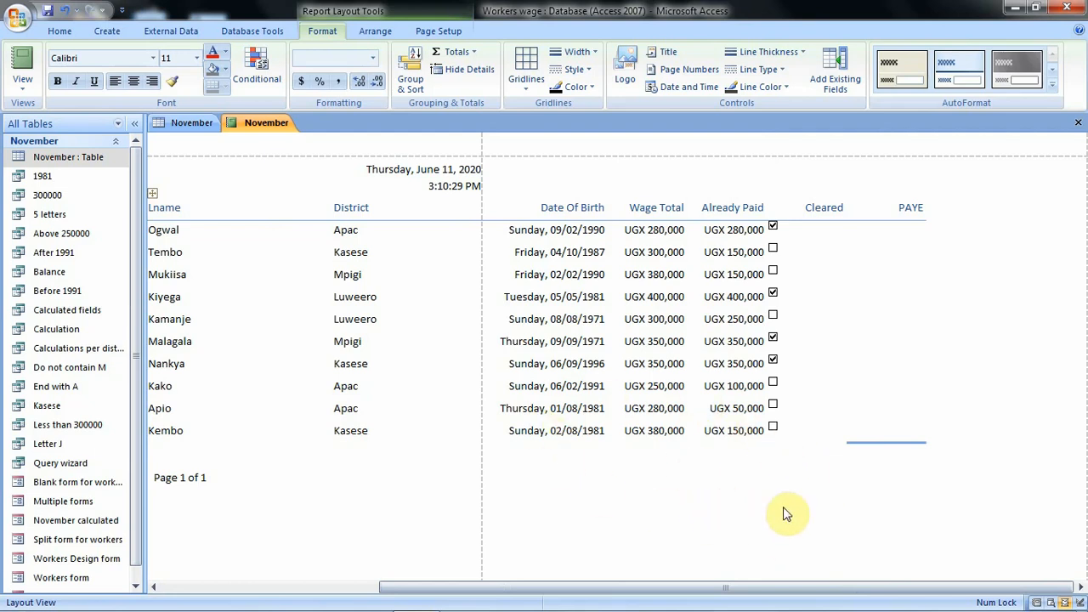
left_click(1052, 602)
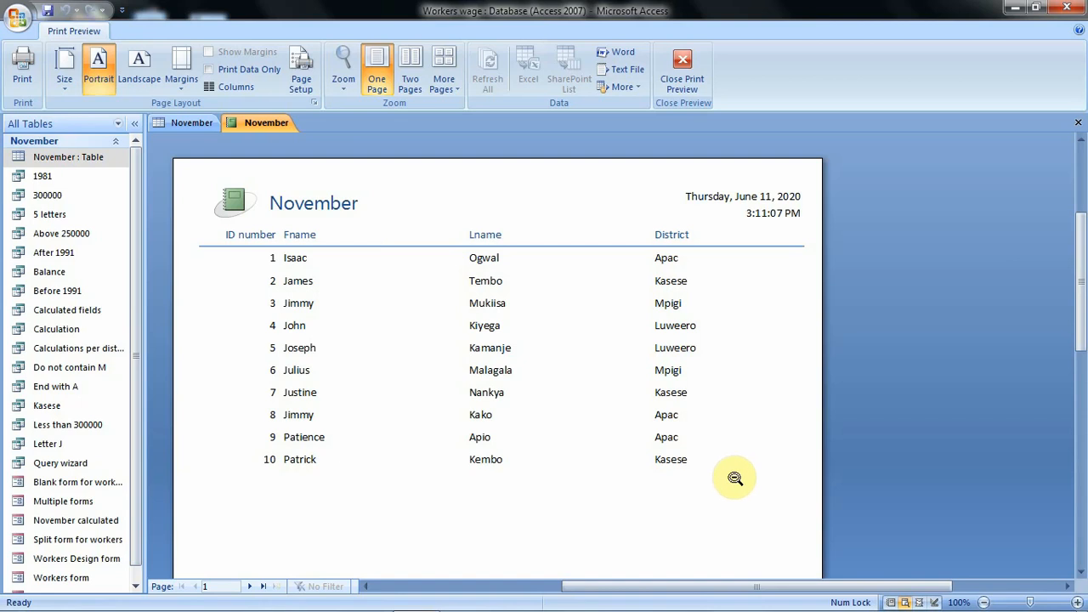
scroll(671, 357, "down", 2)
scroll(674, 351, "down", 8)
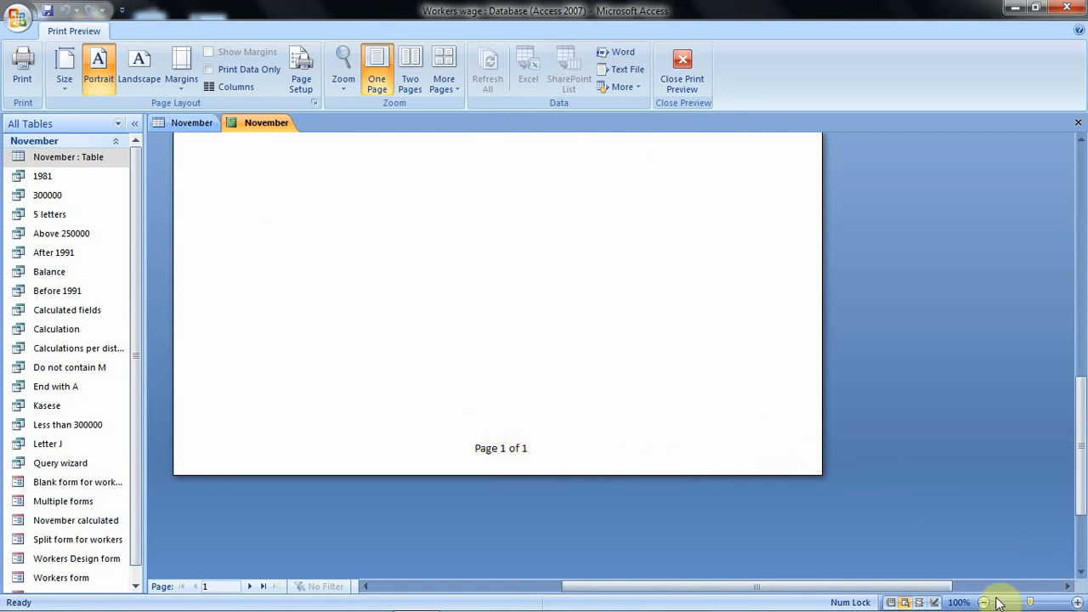
left_click(920, 602)
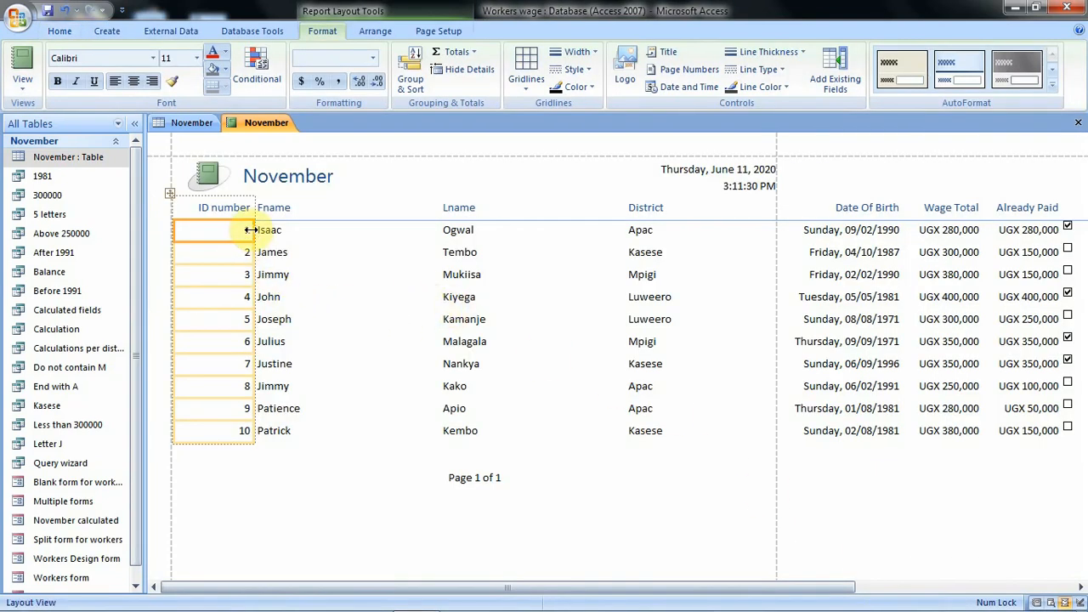
- Narrow the ID number, Fname, Lname and District columns of the report to fit their contents
left_click(250, 229)
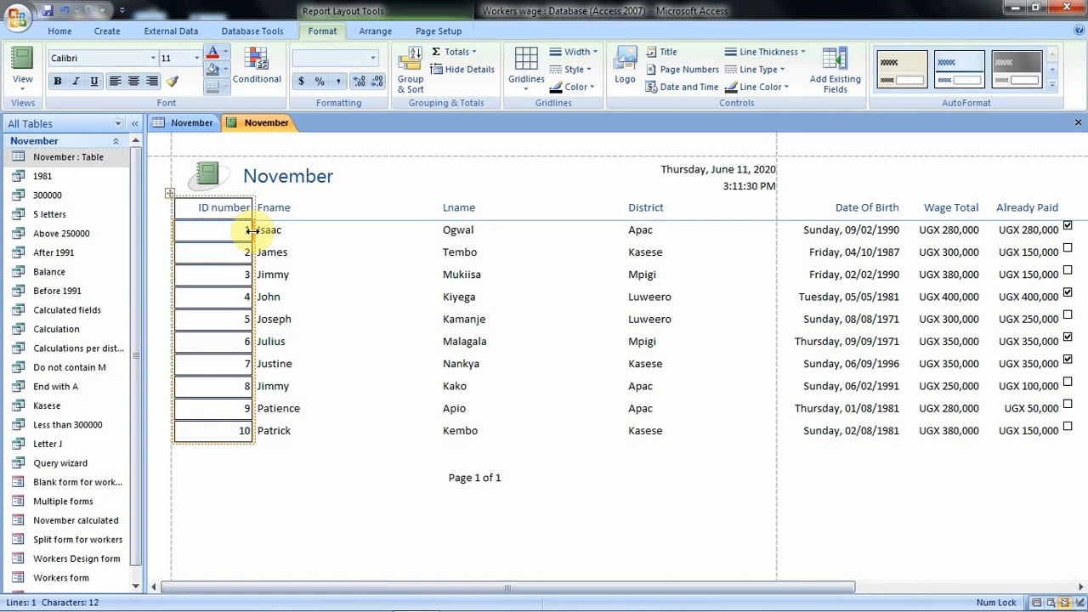
left_click_drag(249, 229, 224, 228)
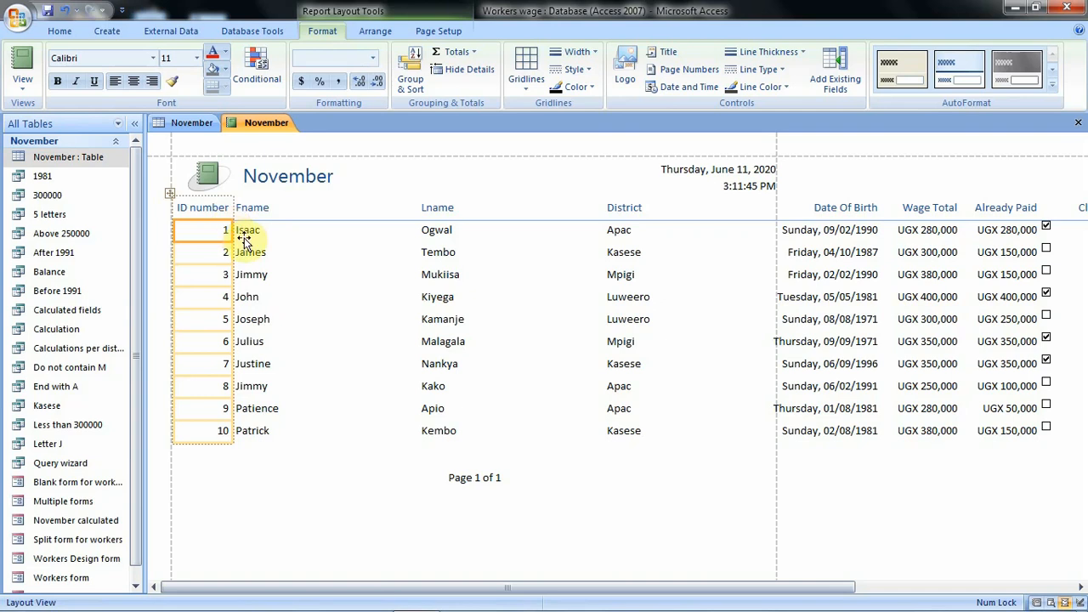
left_click(267, 246)
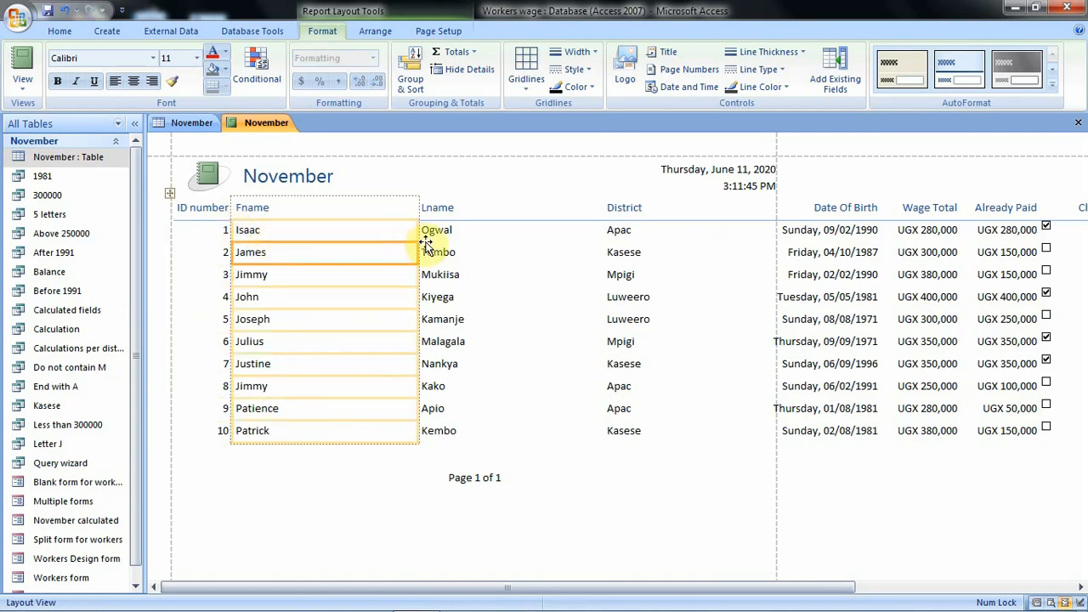
left_click_drag(418, 231, 286, 251)
left_click(331, 251)
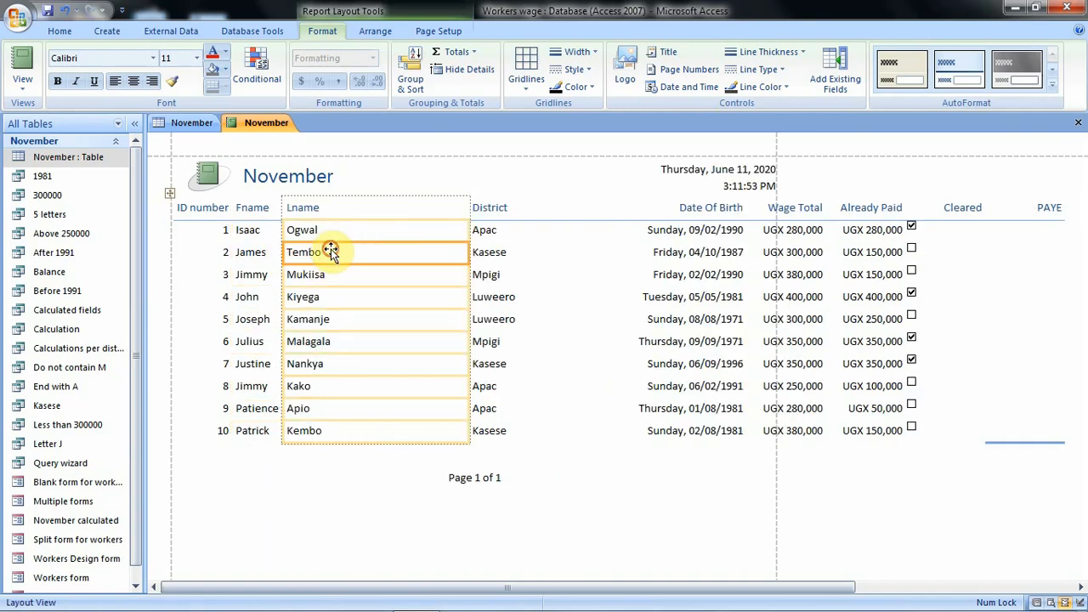
left_click_drag(468, 230, 336, 240)
left_click(390, 272)
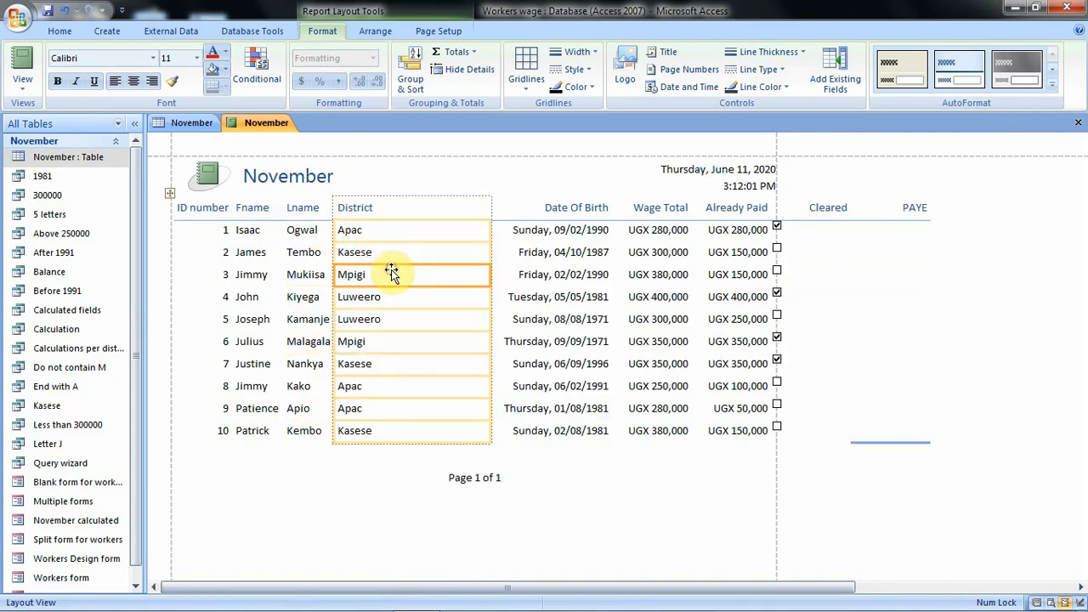
left_click_drag(489, 230, 386, 231)
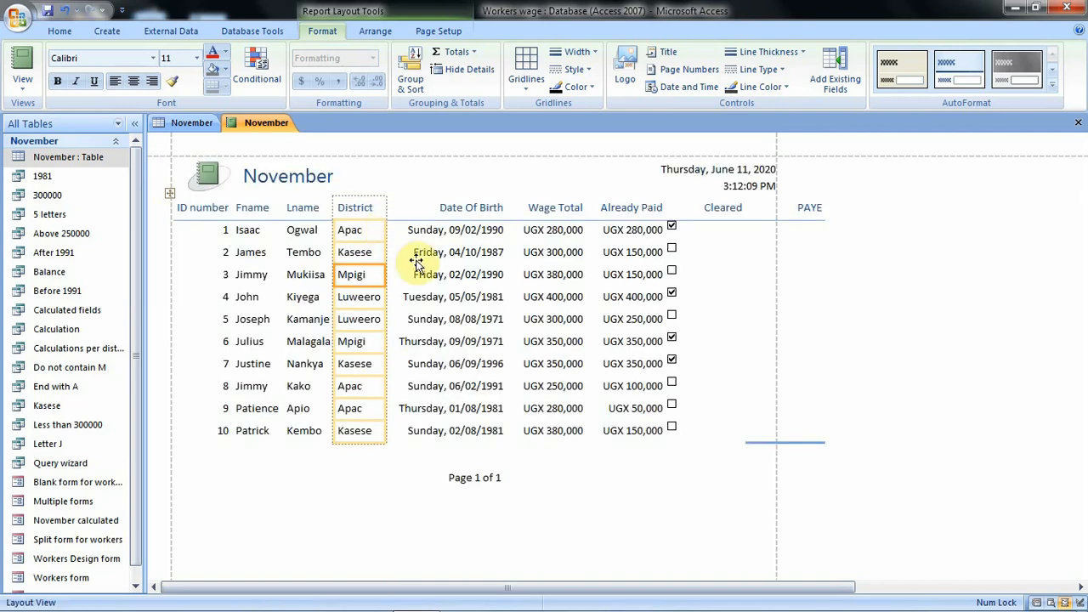
- Narrow the Wage Total, Already Paid, Cleared and PAYE columns so that all columns fit within the page width
left_click(461, 274)
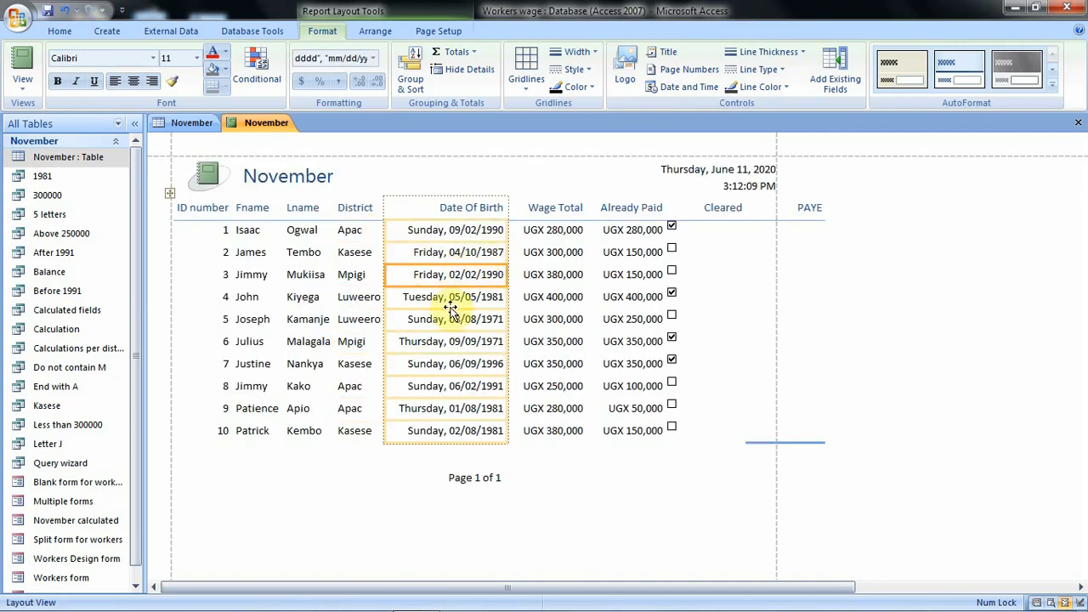
left_click(549, 276)
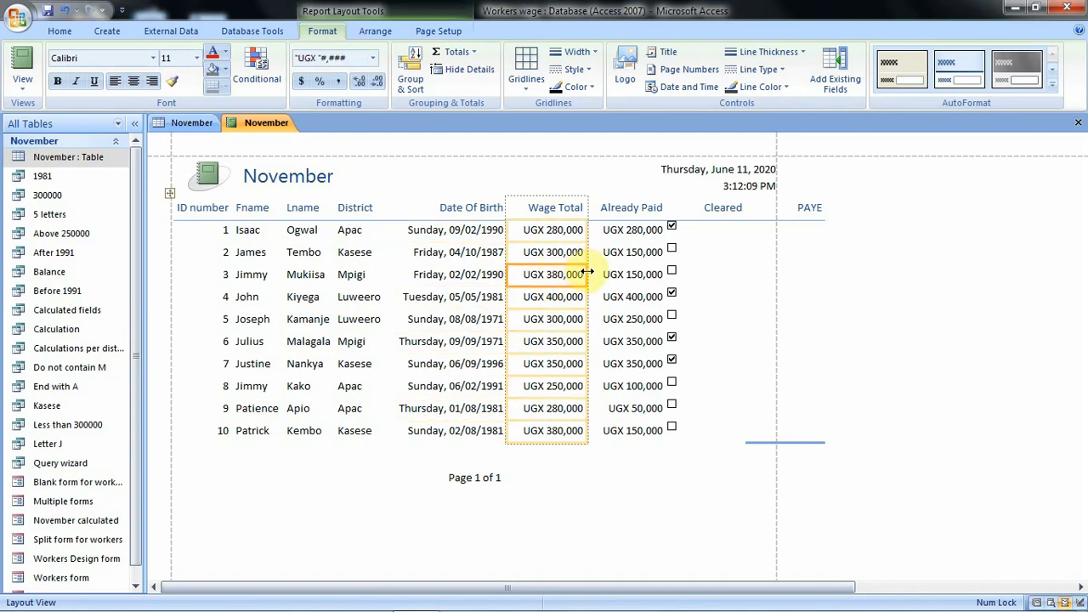
mouse_move(587, 272)
left_mouse_down()
mouse_move(573, 273)
mouse_move(582, 274)
left_mouse_up()
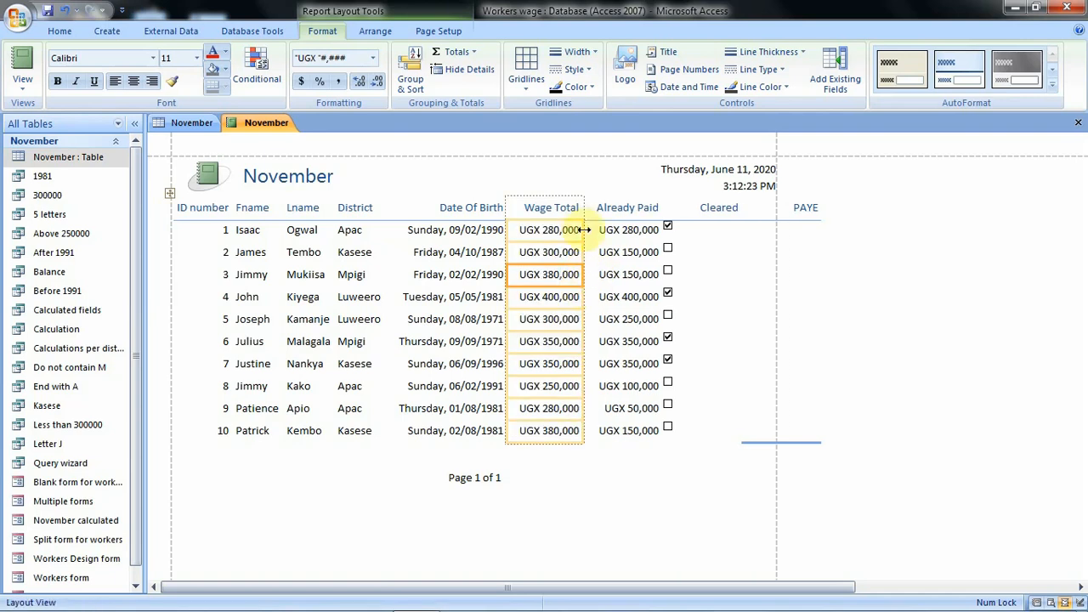
left_click(633, 284)
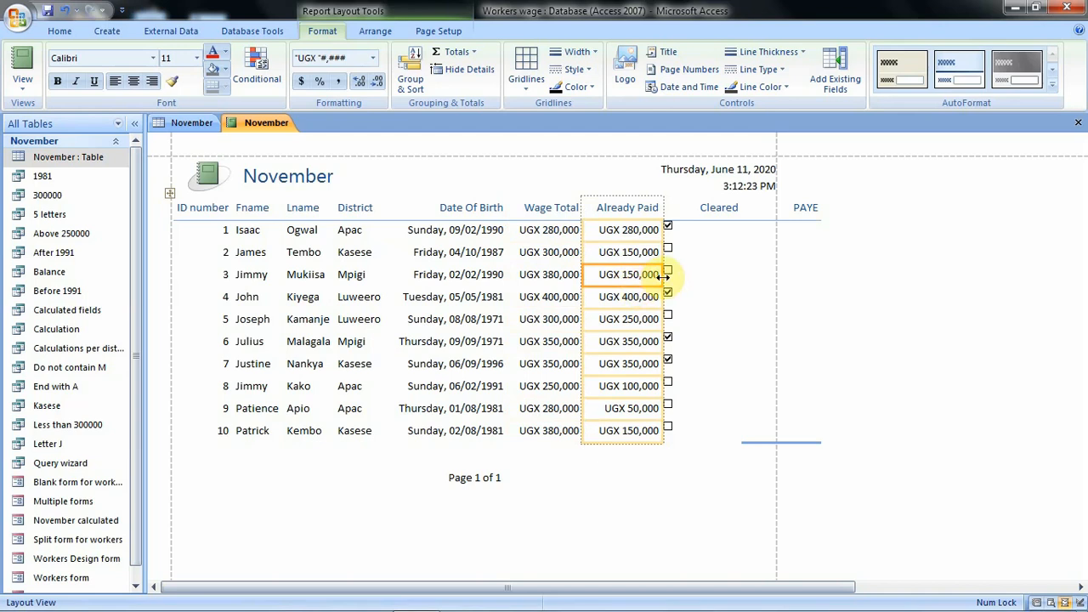
left_click_drag(663, 276, 659, 274)
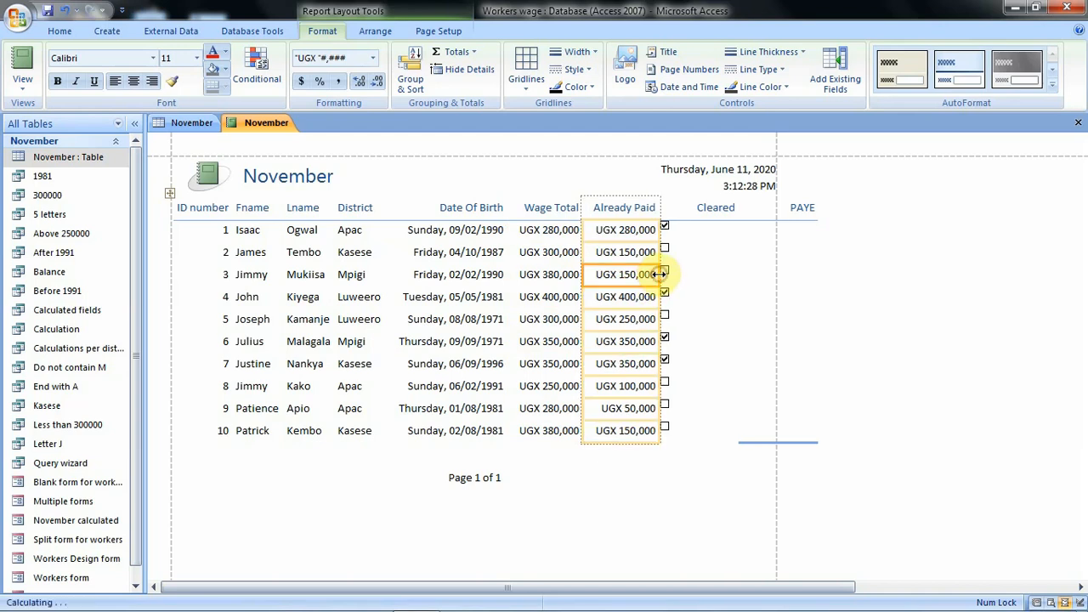
left_click(729, 261)
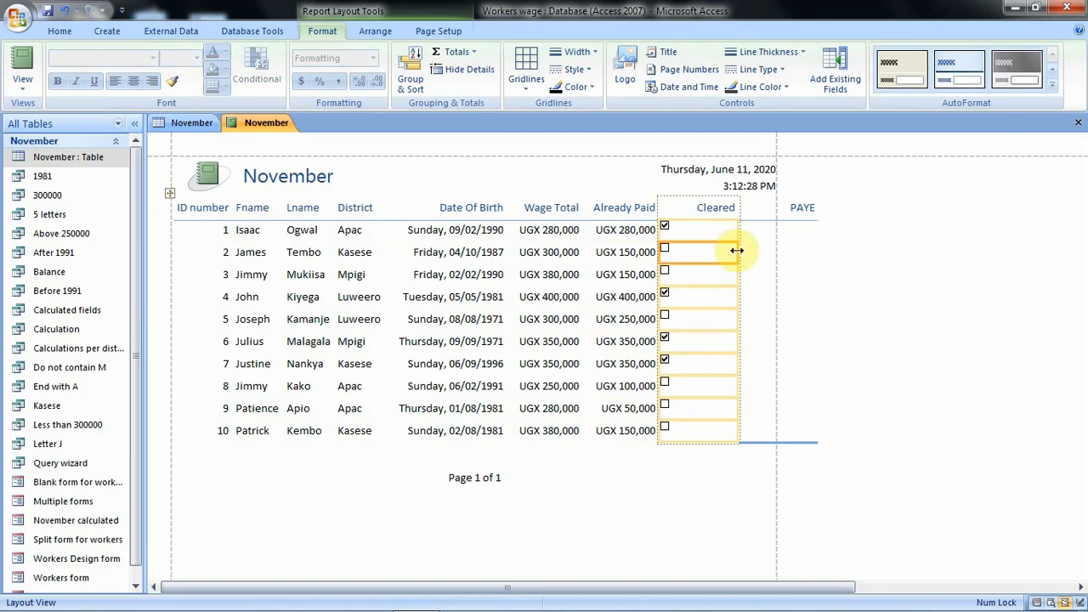
left_click_drag(738, 252, 708, 254)
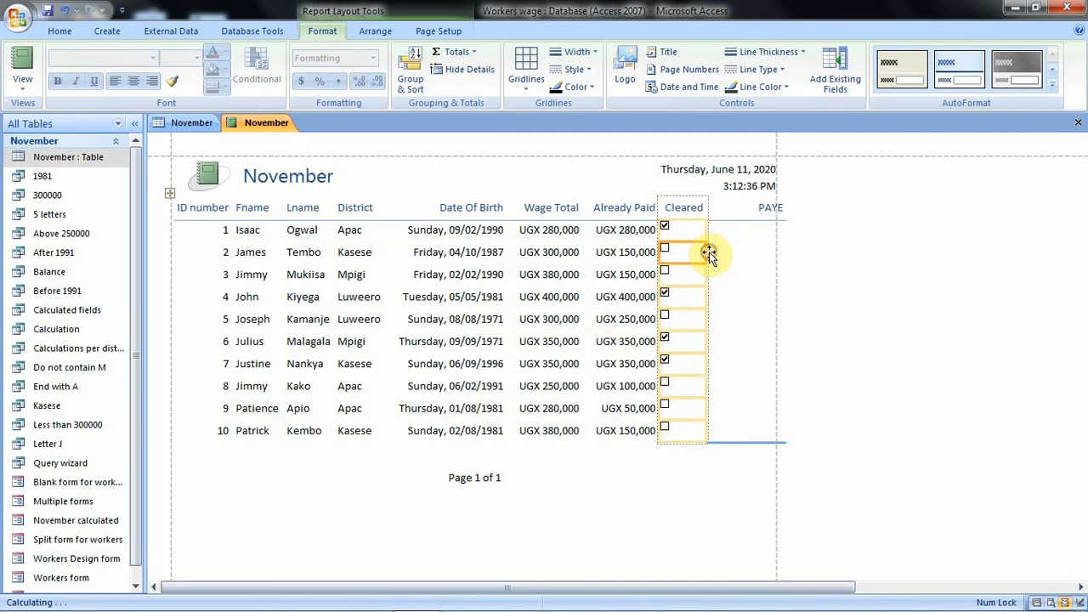
left_click(746, 236)
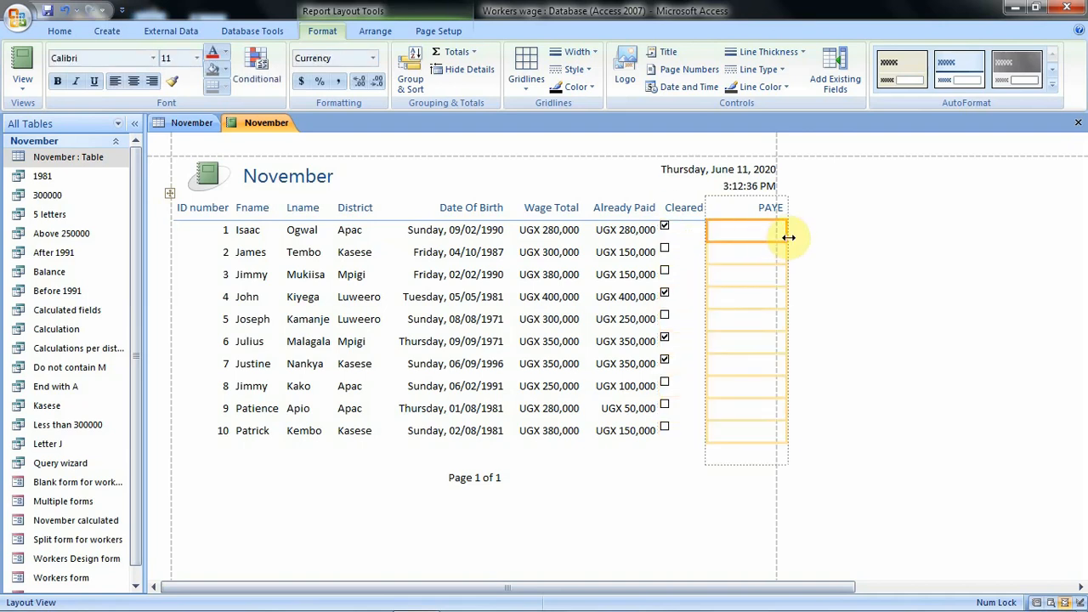
left_click_drag(787, 236, 771, 235)
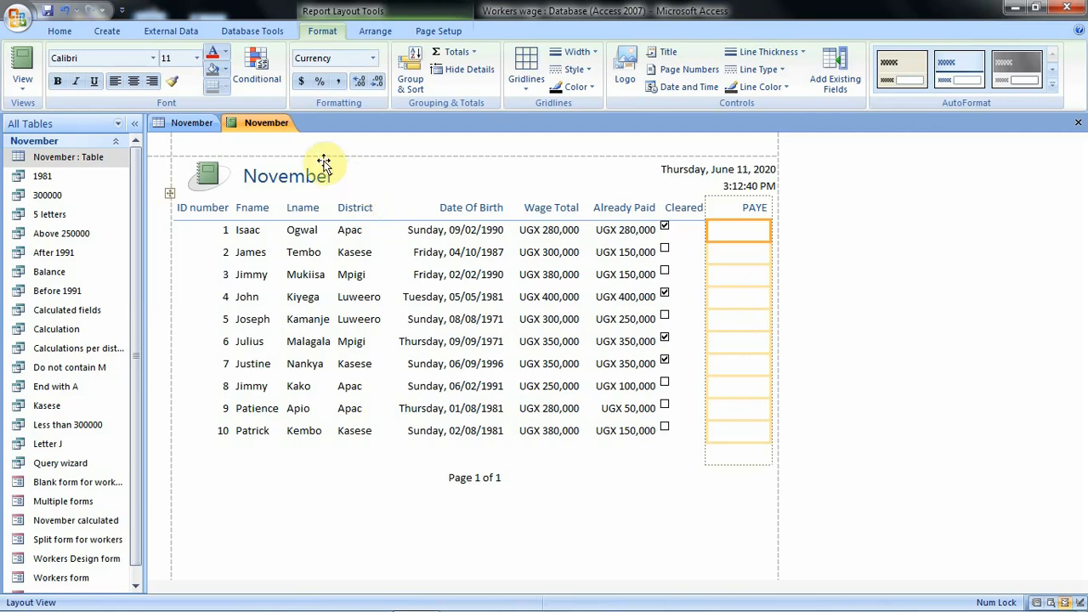
- Save the report as "November Report" and switch it to Report View
right_click(268, 126)
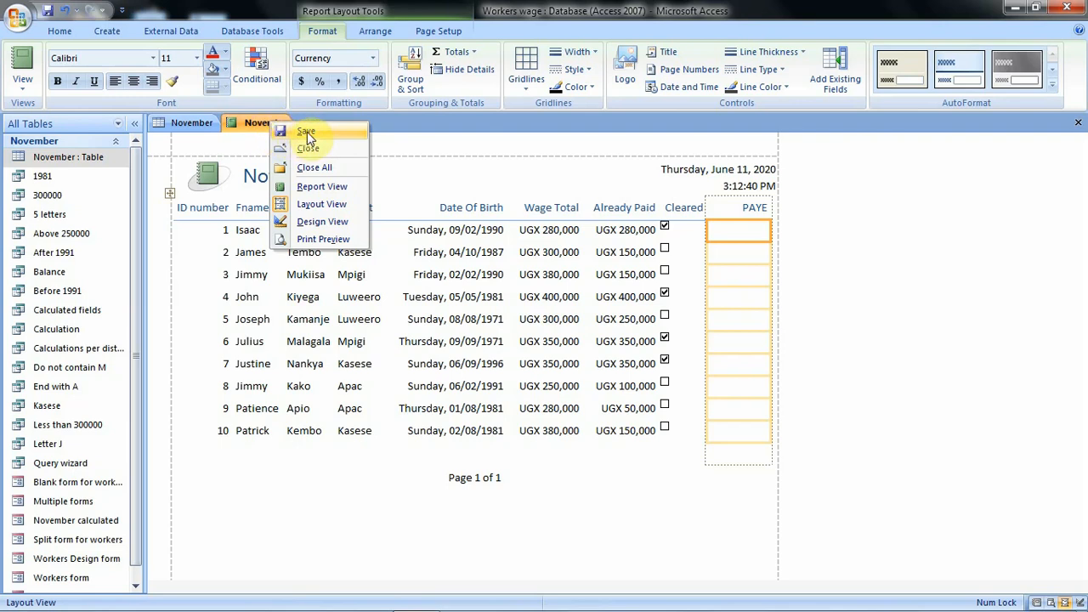
left_click(307, 132)
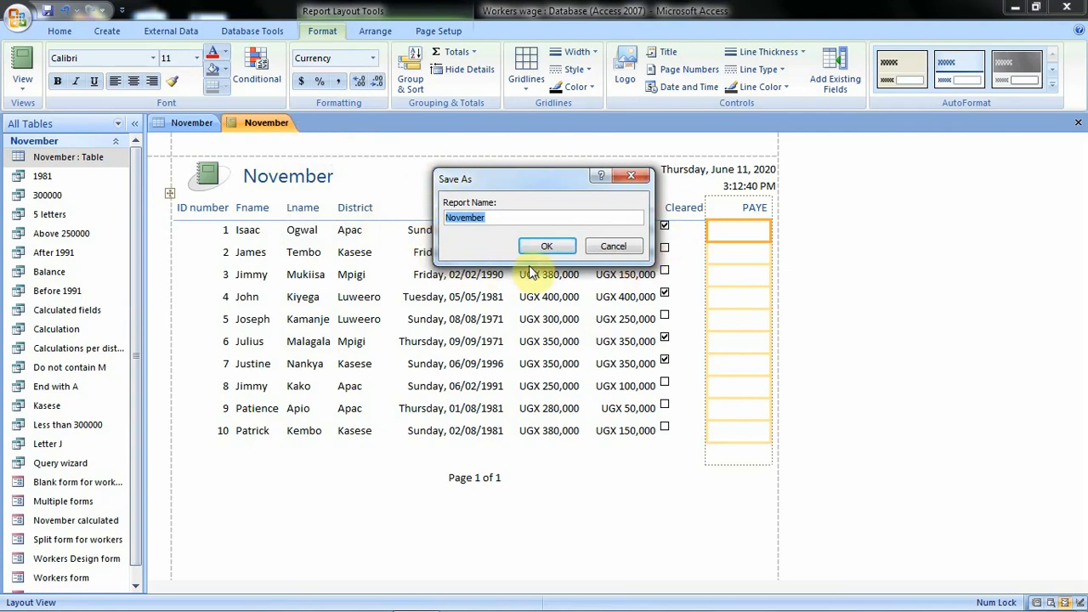
left_click(496, 213)
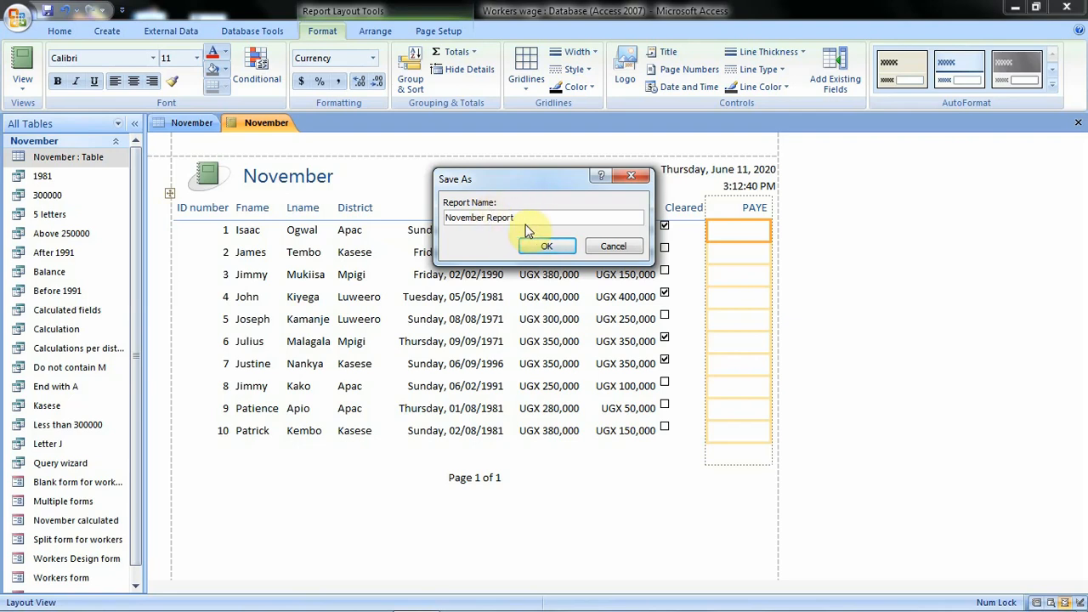
left_click(547, 246)
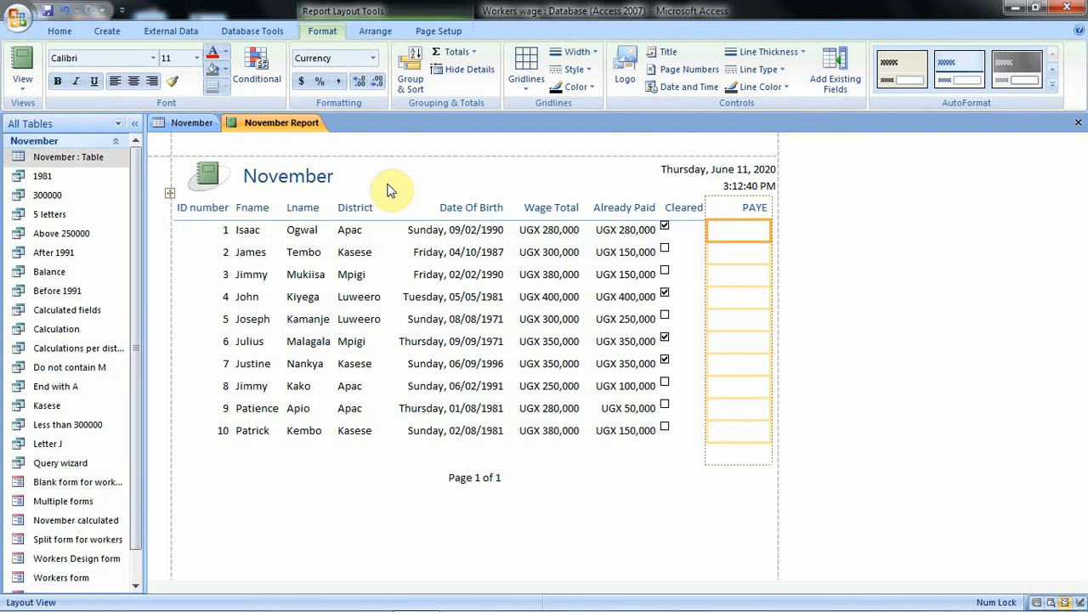
left_click(24, 88)
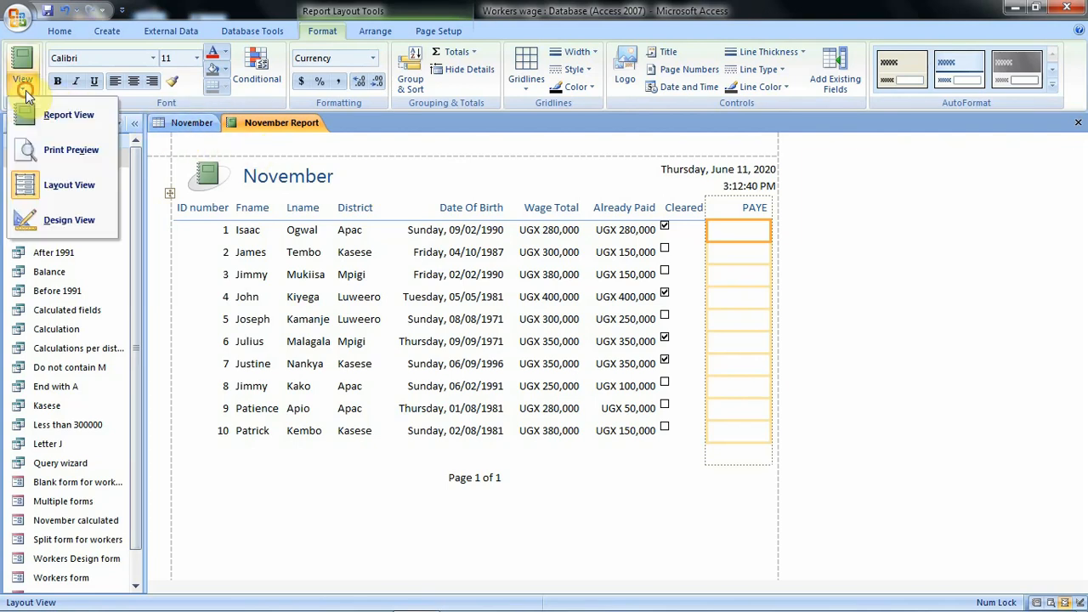
left_click(76, 115)
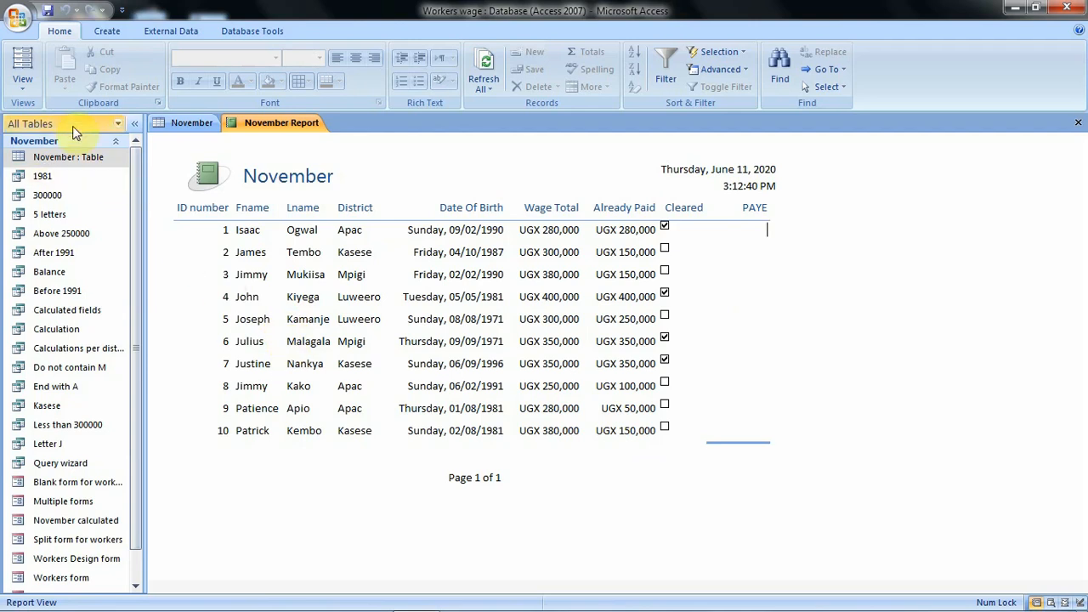
- Inspect the November Report in Print Preview, set its page orientation to landscape, and close the preview
left_click(28, 86)
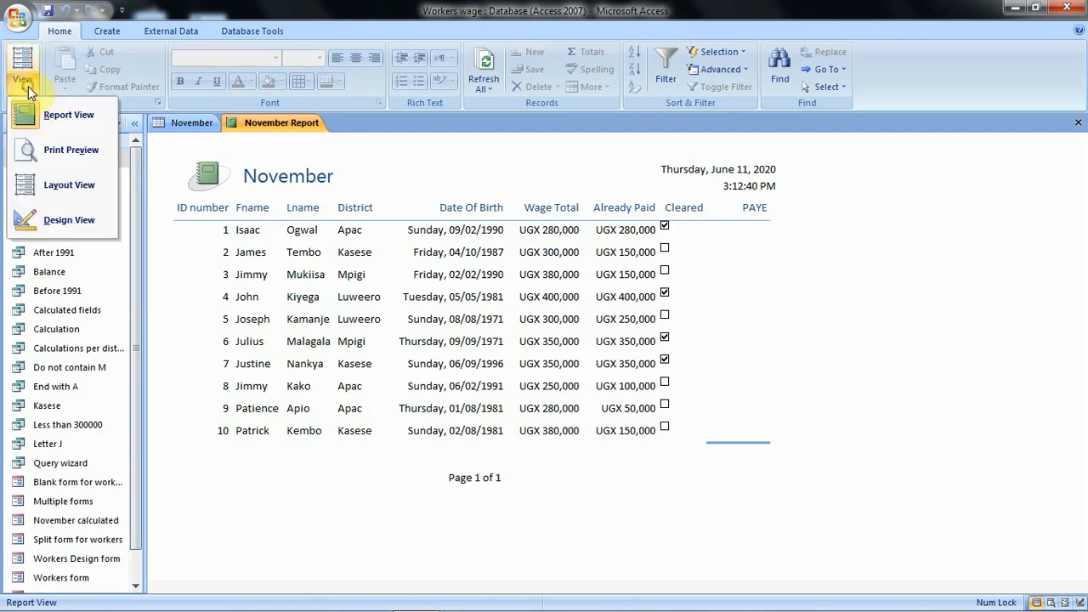
left_click(39, 149)
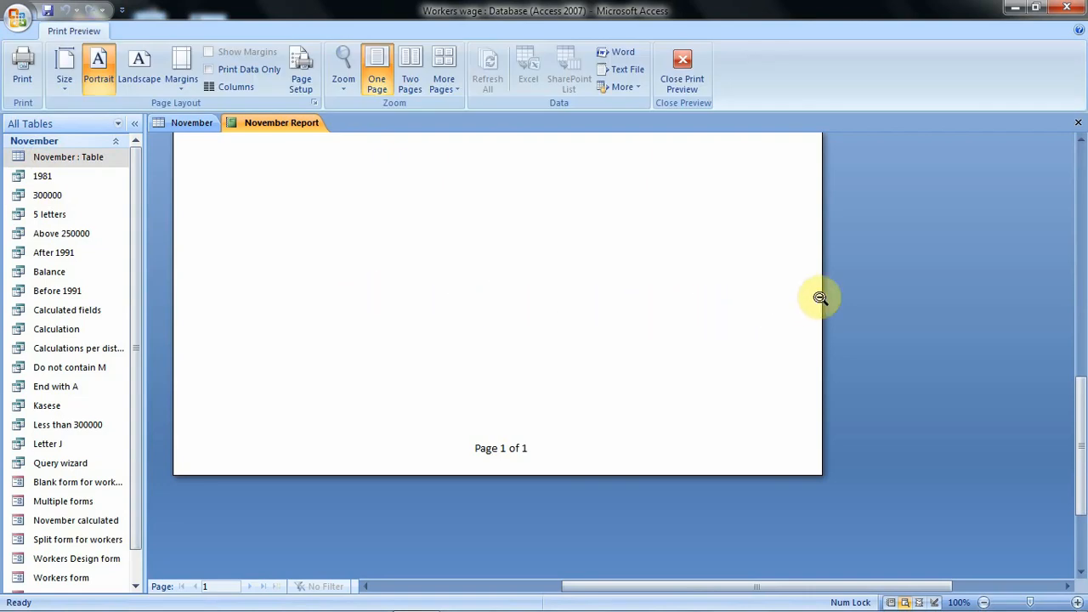
left_click_drag(1084, 389, 1085, 221)
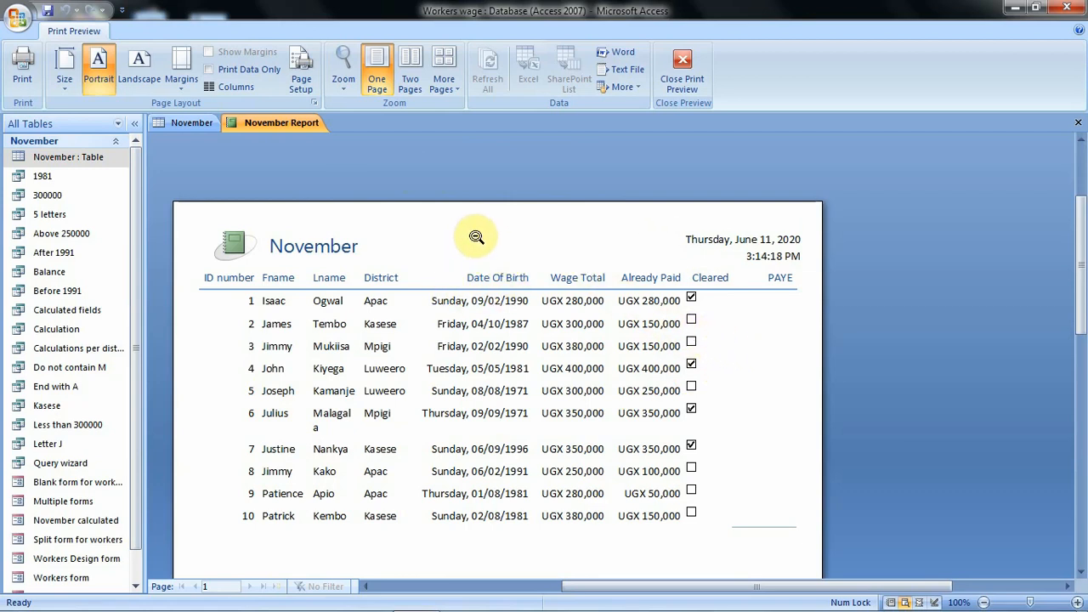
left_click(524, 251)
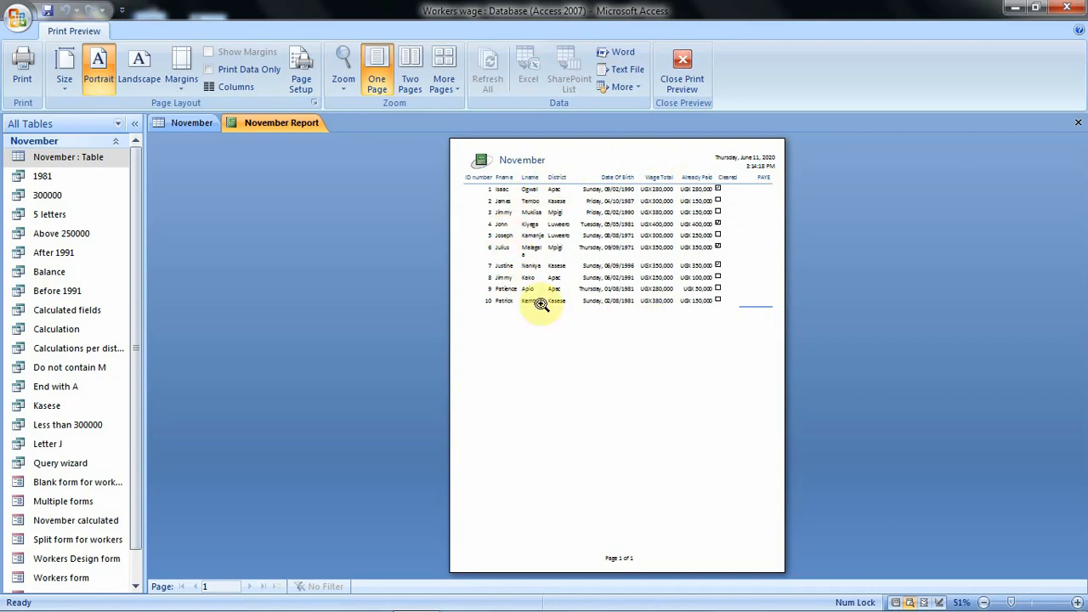
left_click(566, 342)
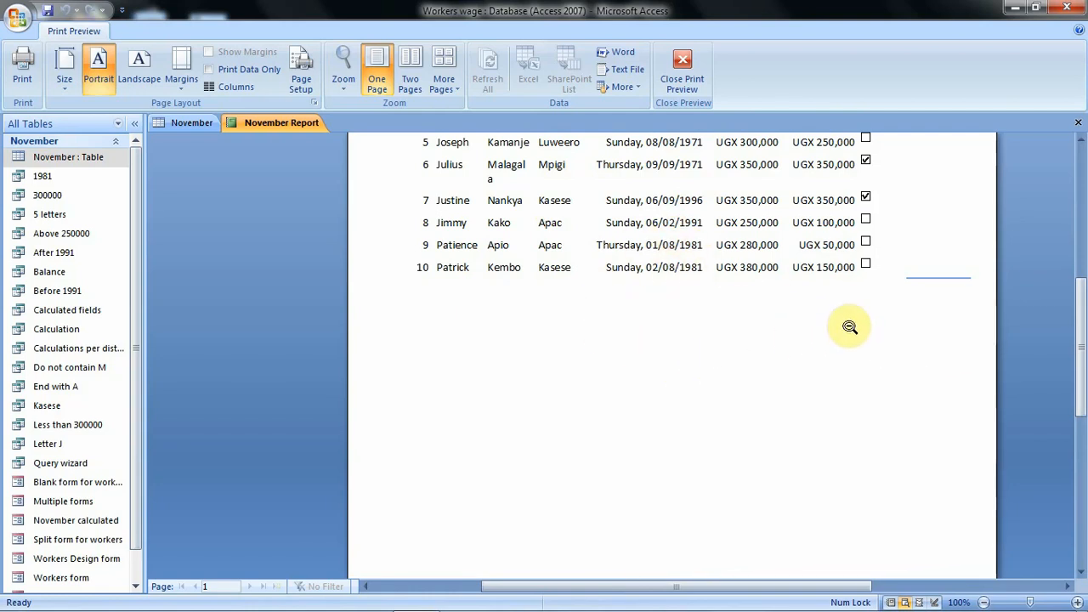
scroll(851, 327, "up", 5)
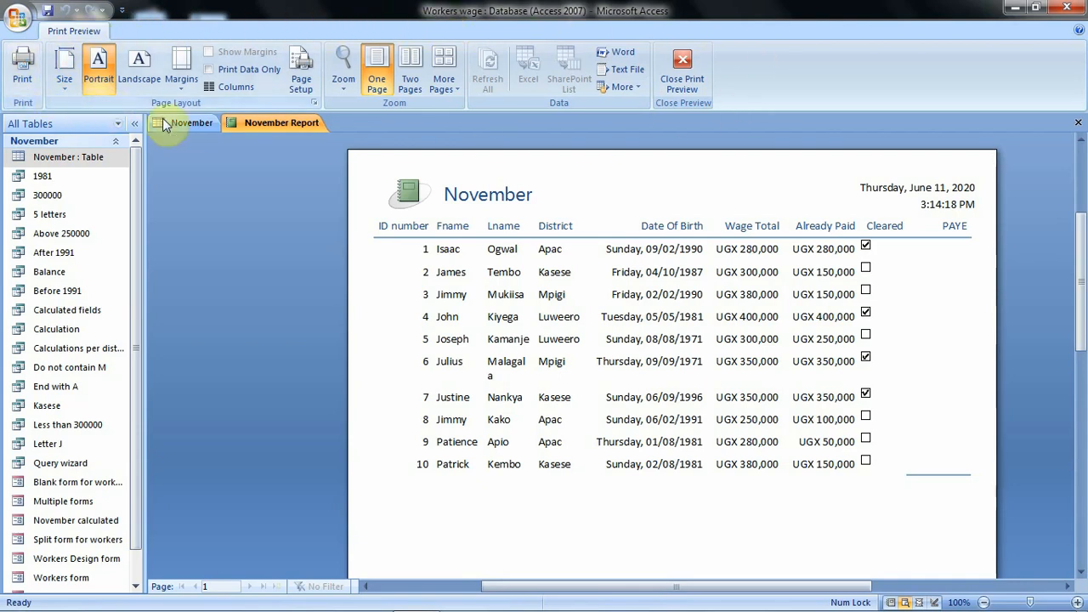
left_click(144, 76)
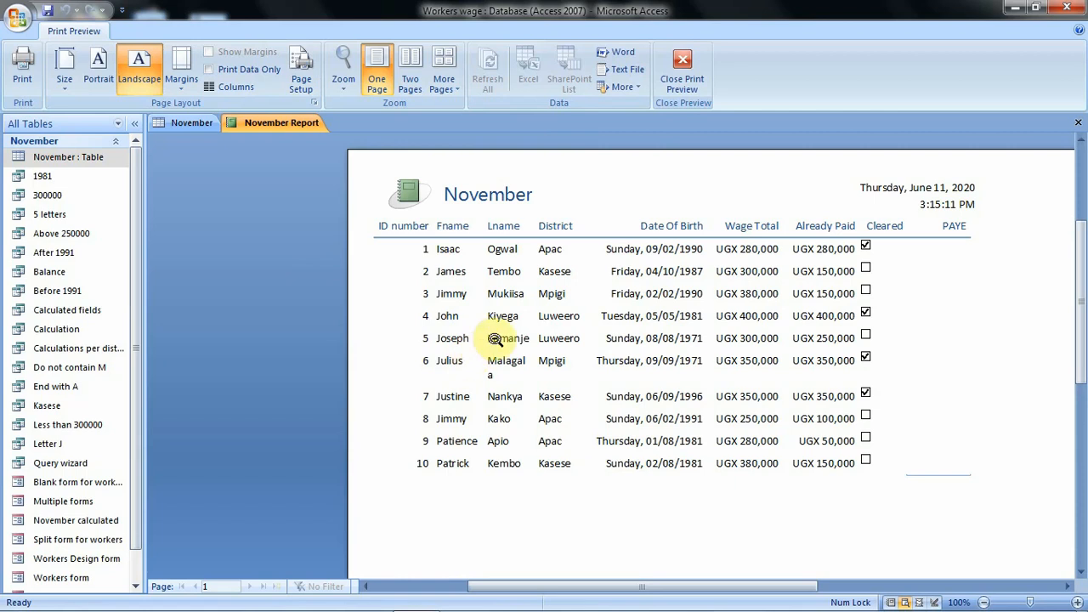
left_click(679, 61)
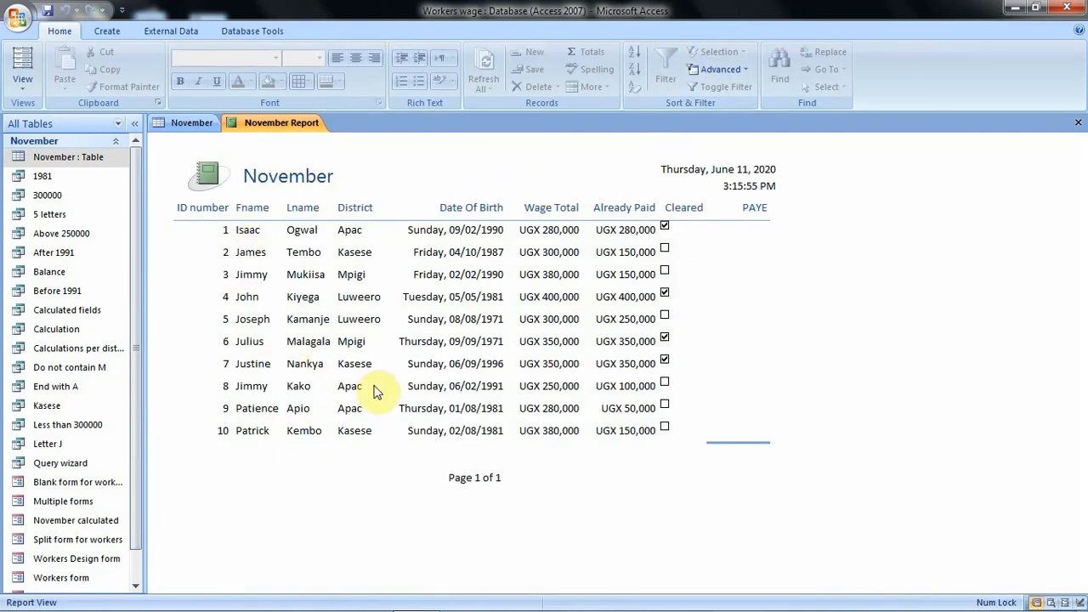
- Look at the report's sections and controls in Design View and switch the report to Layout View
left_click(20, 82)
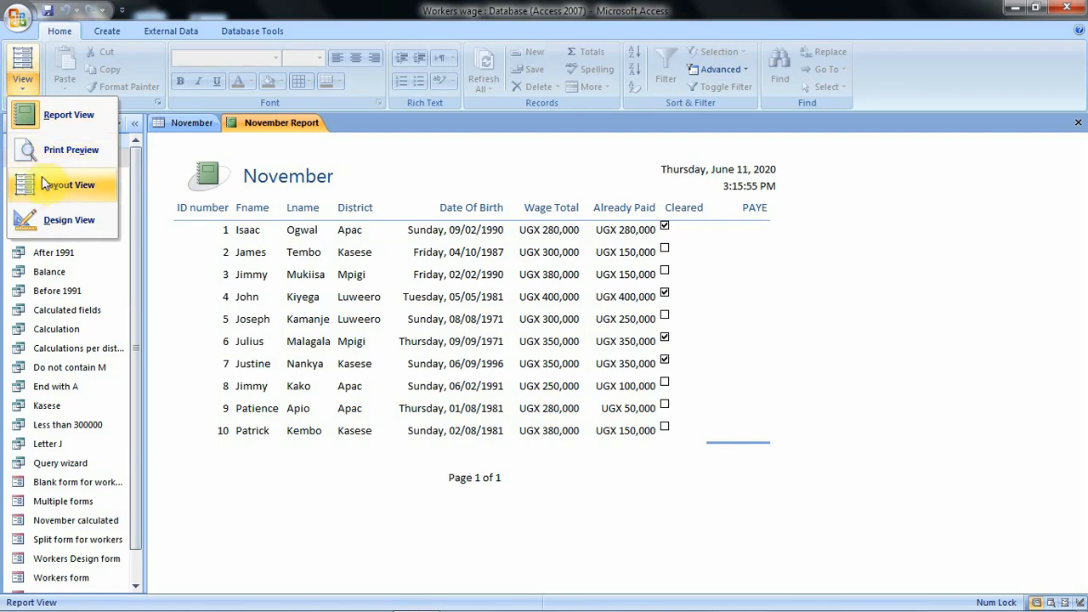
left_click(61, 220)
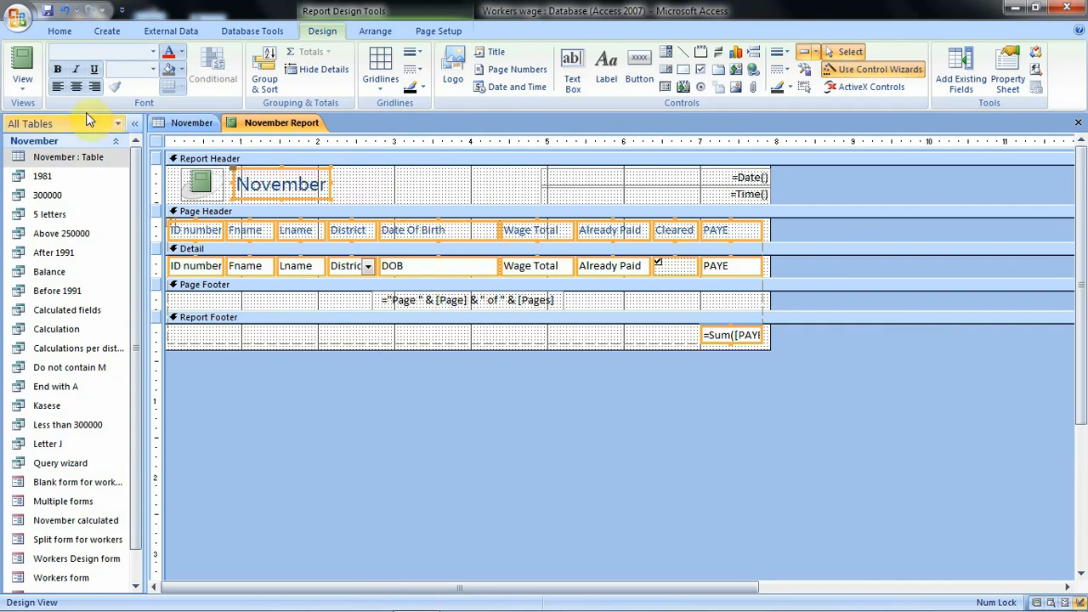
left_click(23, 85)
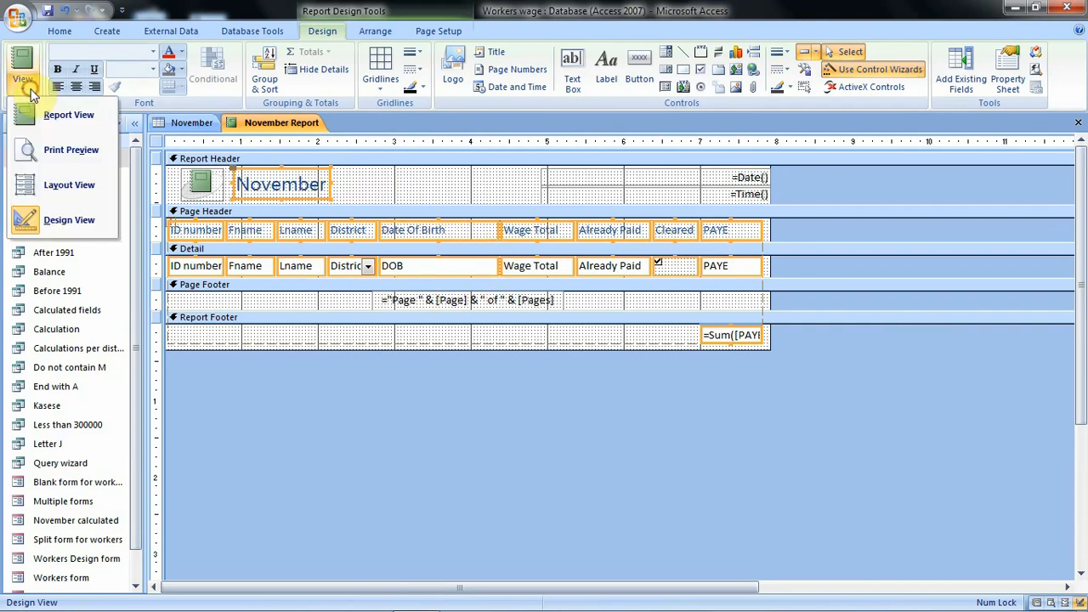
left_click(70, 184)
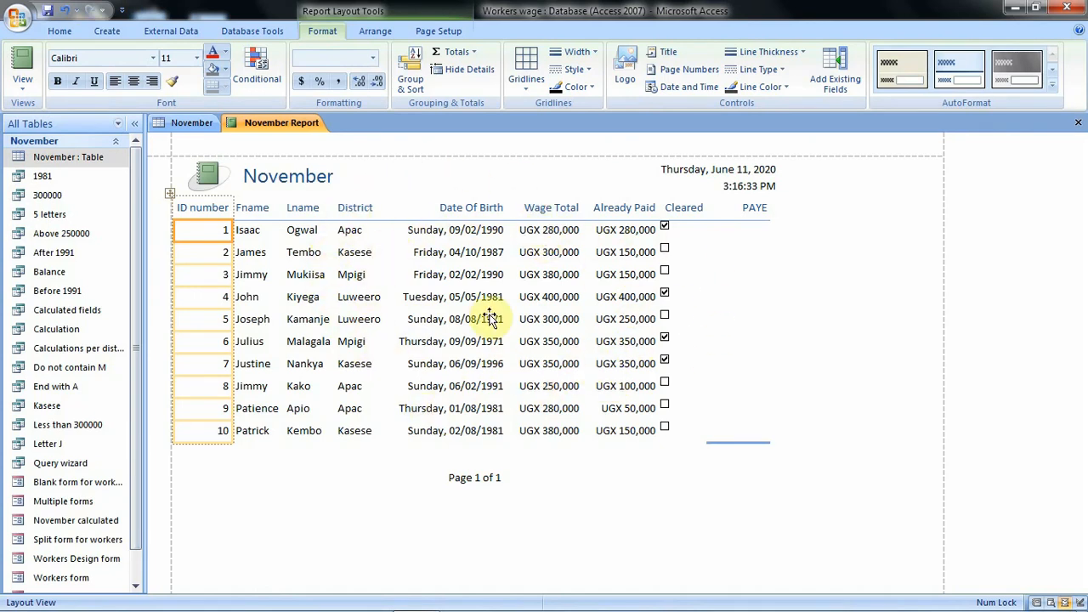
- Replace the report's title text "November" with "Report 2020"
left_click(311, 176)
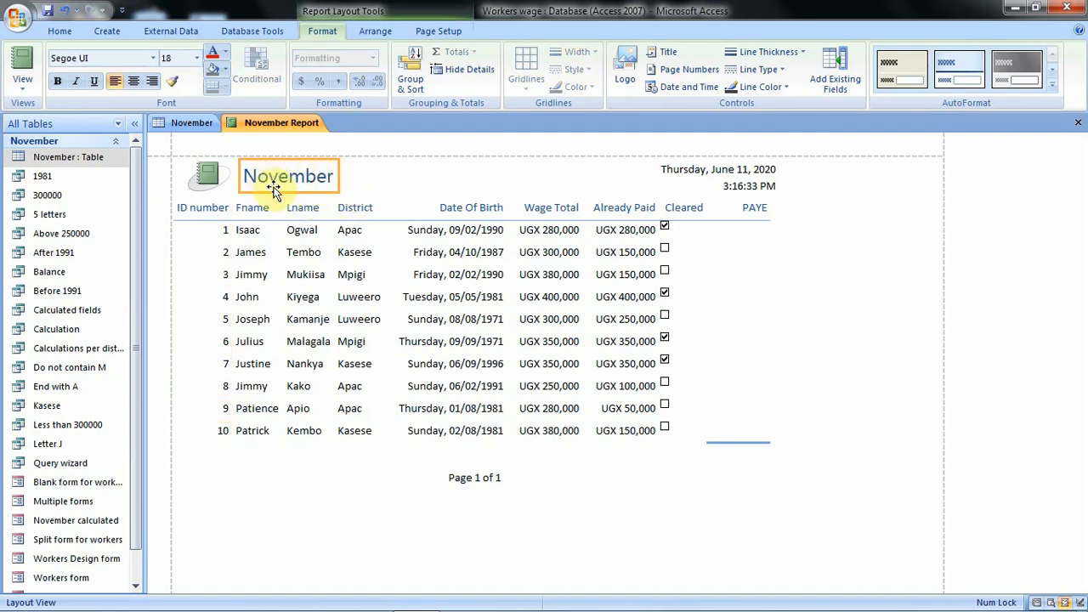
double_click(326, 176)
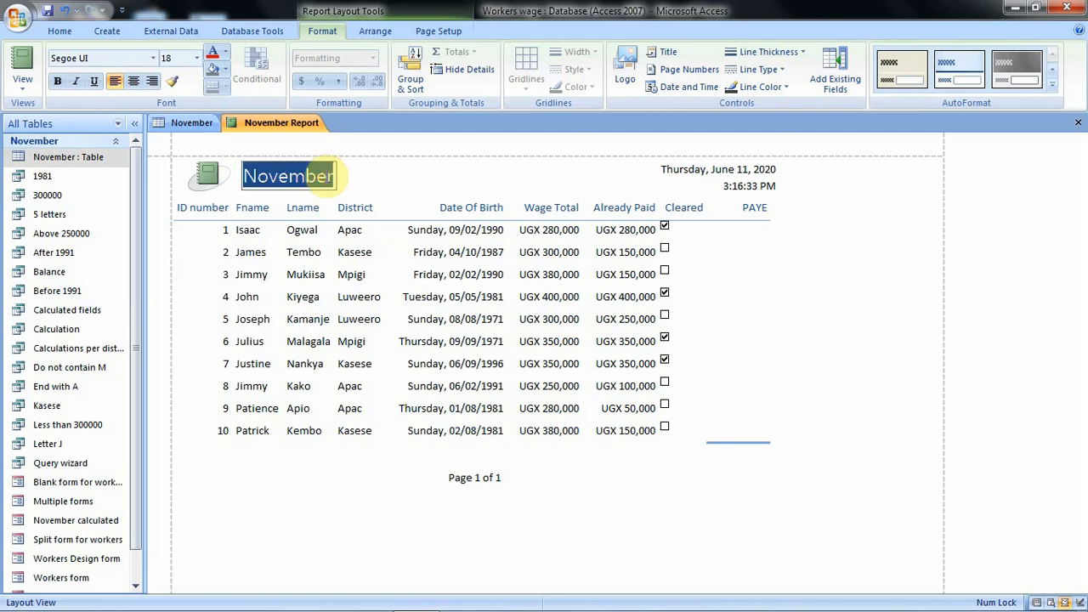
left_click(331, 176)
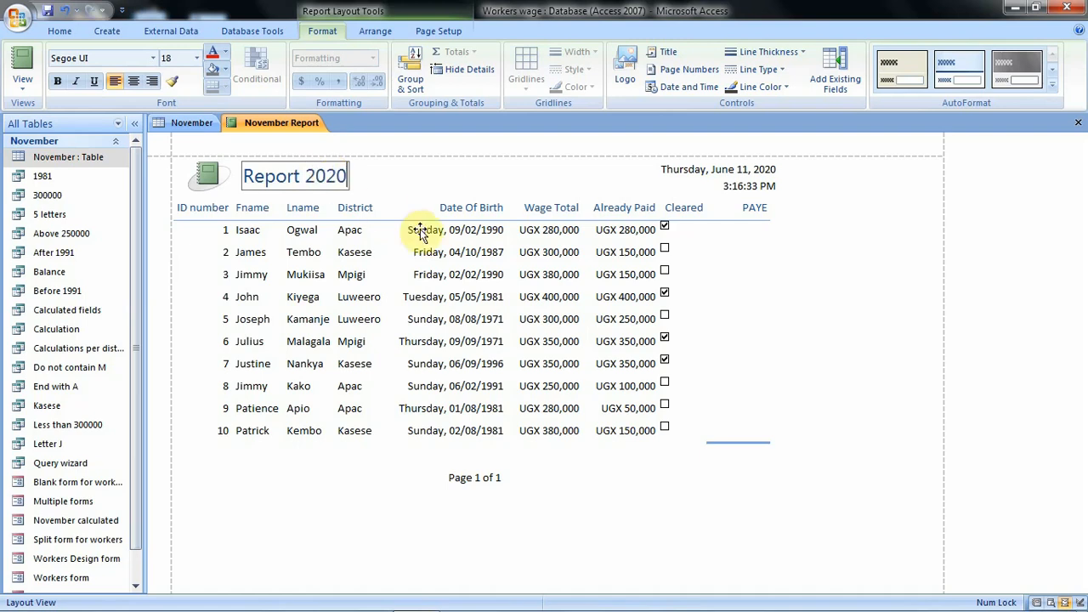
left_click(529, 175)
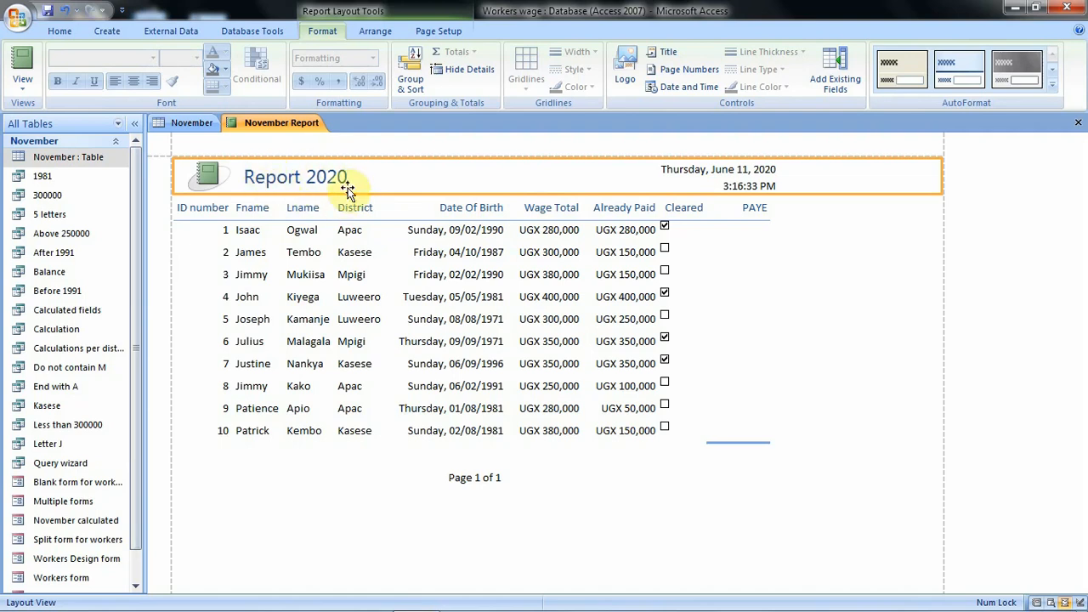
left_click(212, 170)
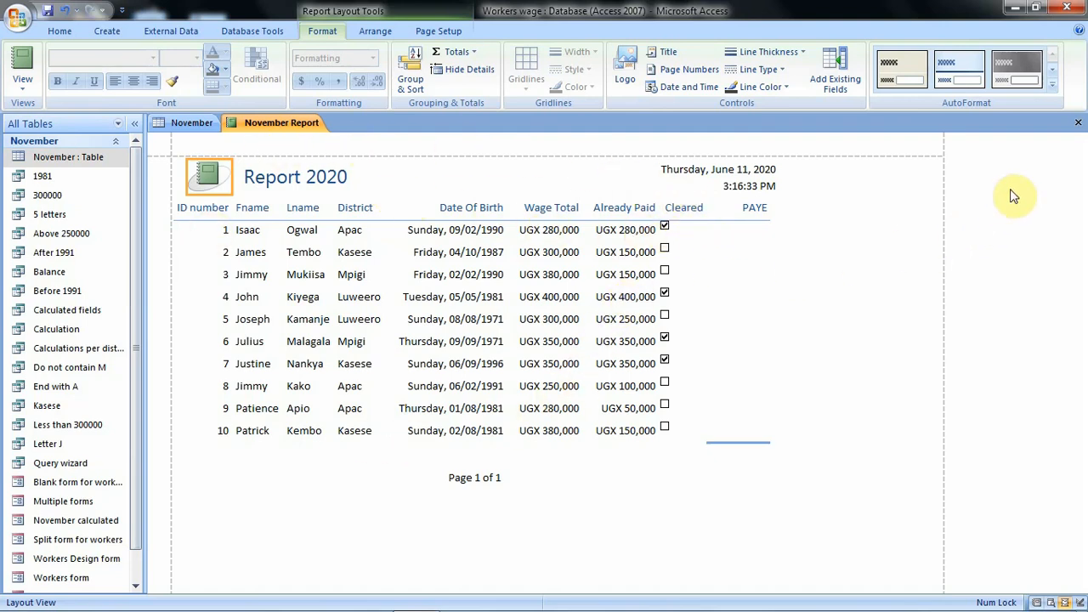
- Close the November Report, saving its design changes, and reopen it from the database's object list
left_click(1079, 125)
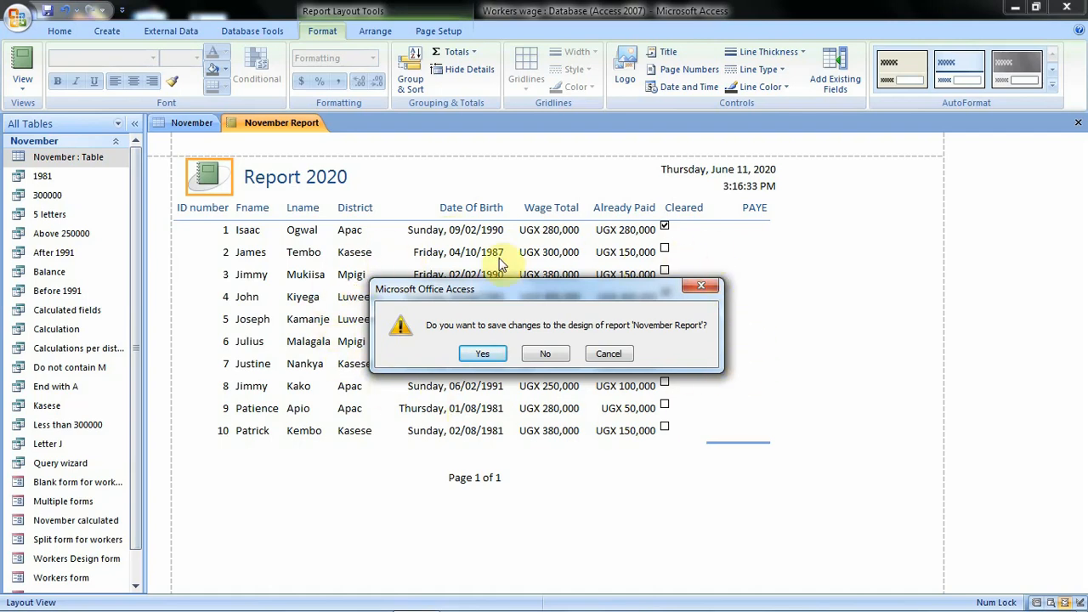
left_click(485, 354)
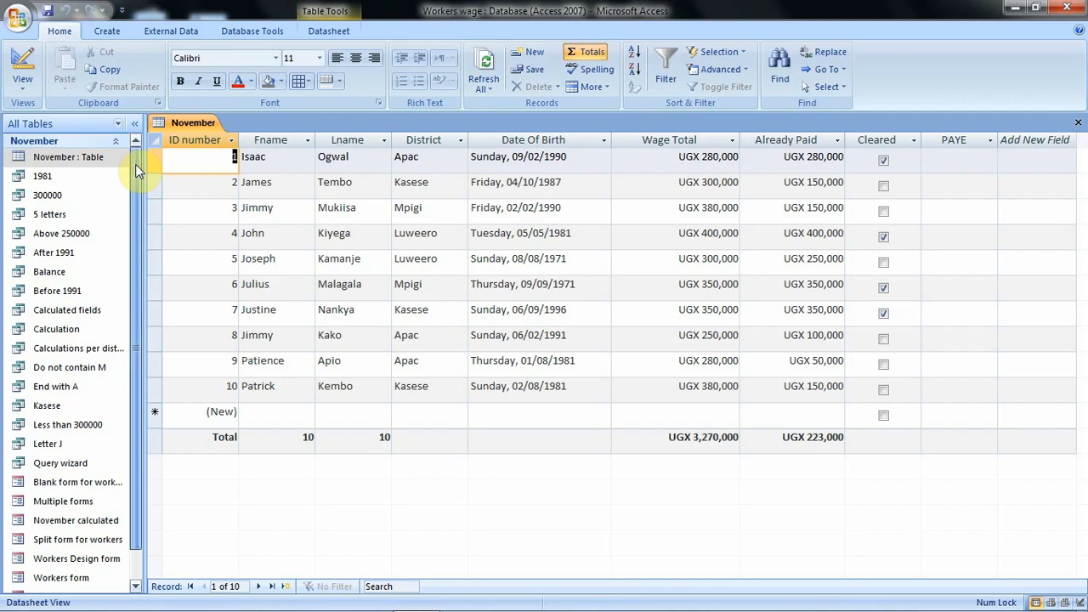
left_click_drag(135, 164, 141, 292)
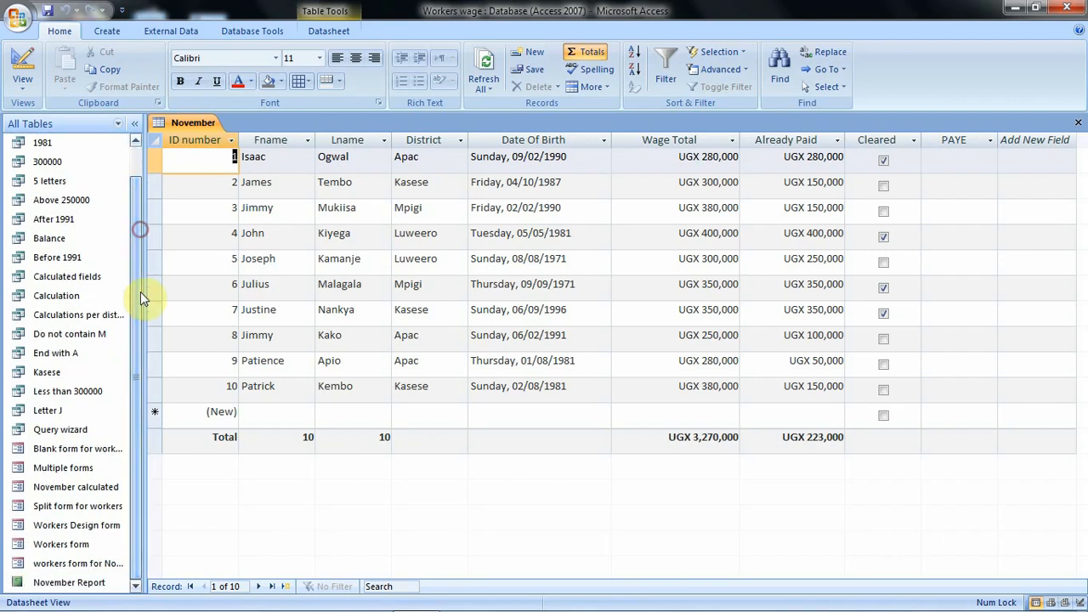
double_click(84, 587)
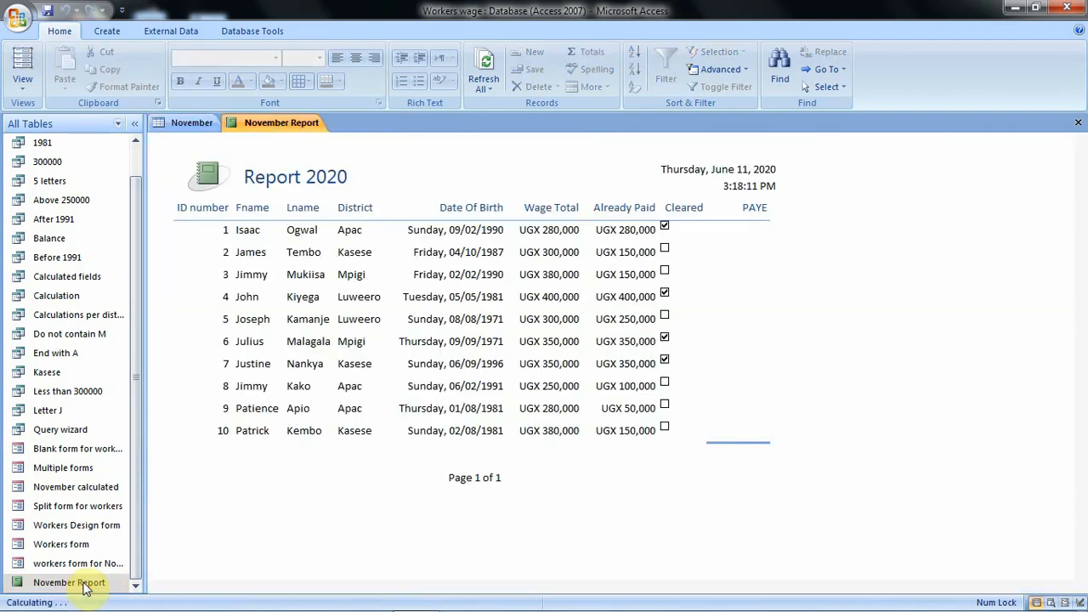